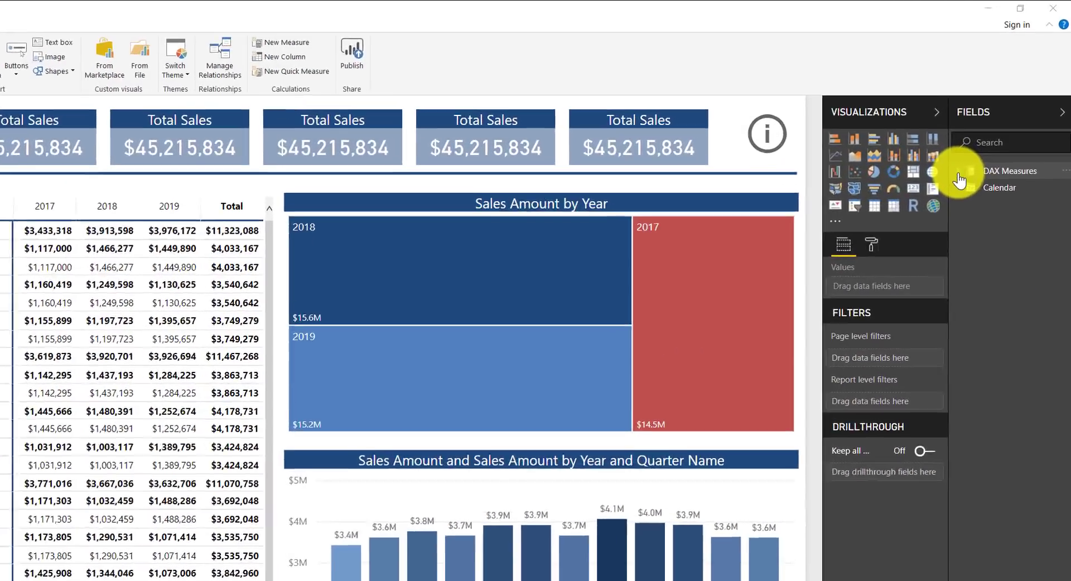
Step: Expand the DAX Measures table in the Fields pane to show Budget Amount, Forecast Amount and Sales Amount
left_click(992, 133)
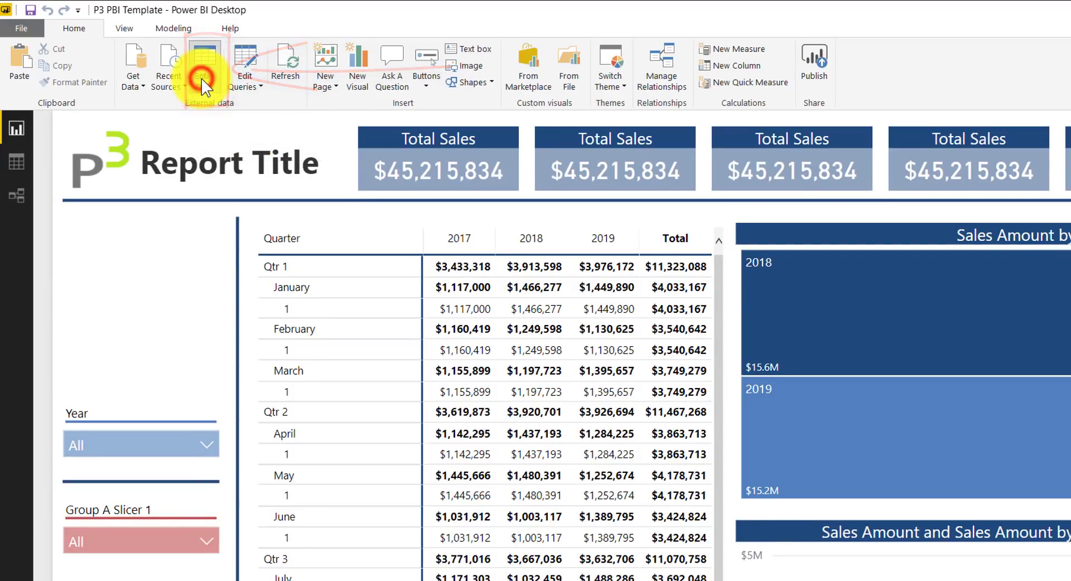
Step: Start an Enter Data table and name both its column and the table 'Value Selection'
left_click(202, 78)
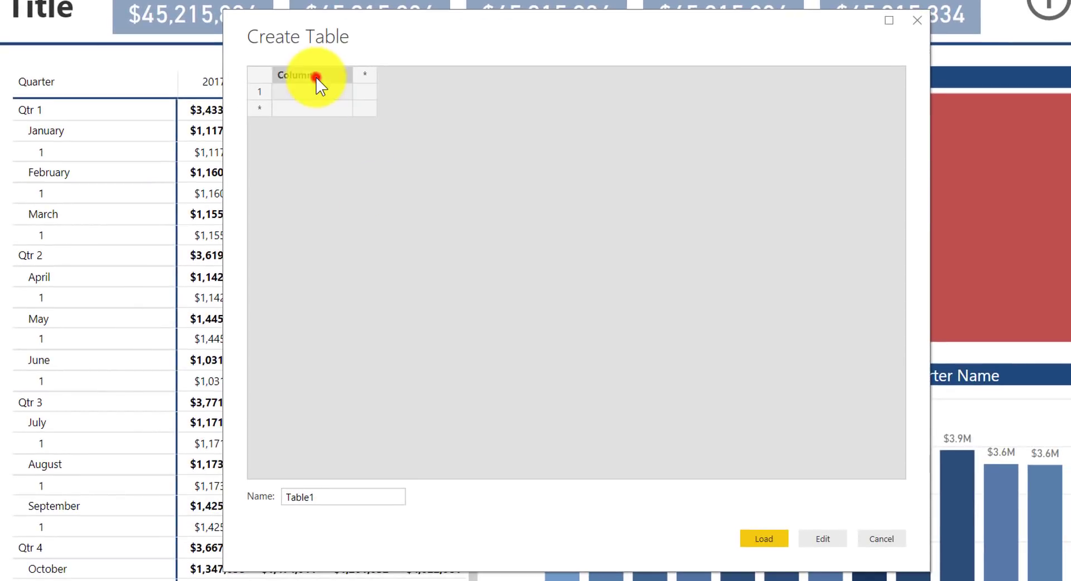
double_click(315, 77)
type("Value Selection")
key("Return")
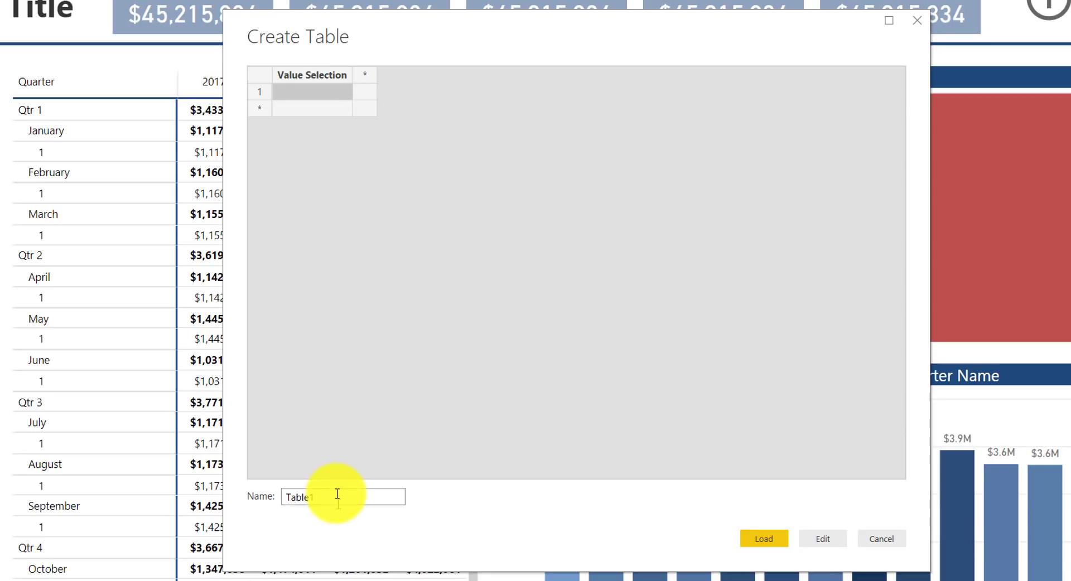
double_click(339, 497)
type("Value")
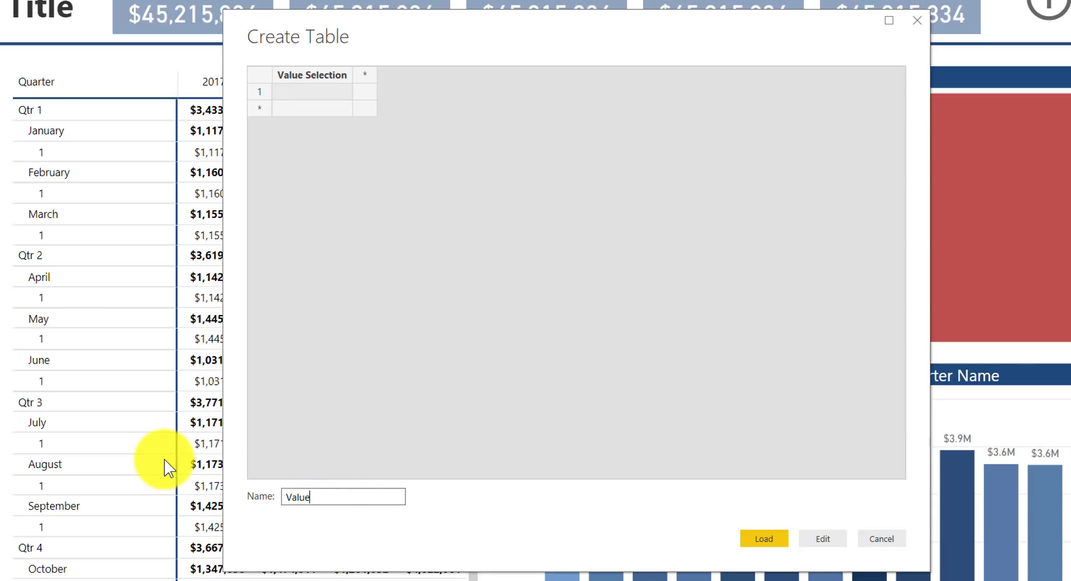
type(" Selection")
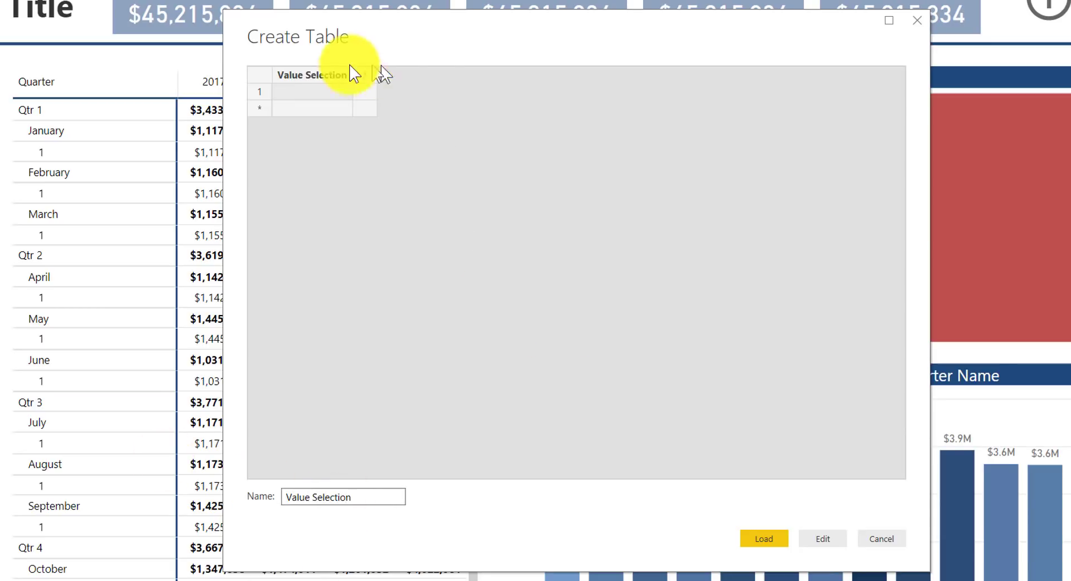
Step: Enter the rows Actuals, Budget and Forecast, then load the table
left_click(304, 92)
type("Actuals")
key("Return")
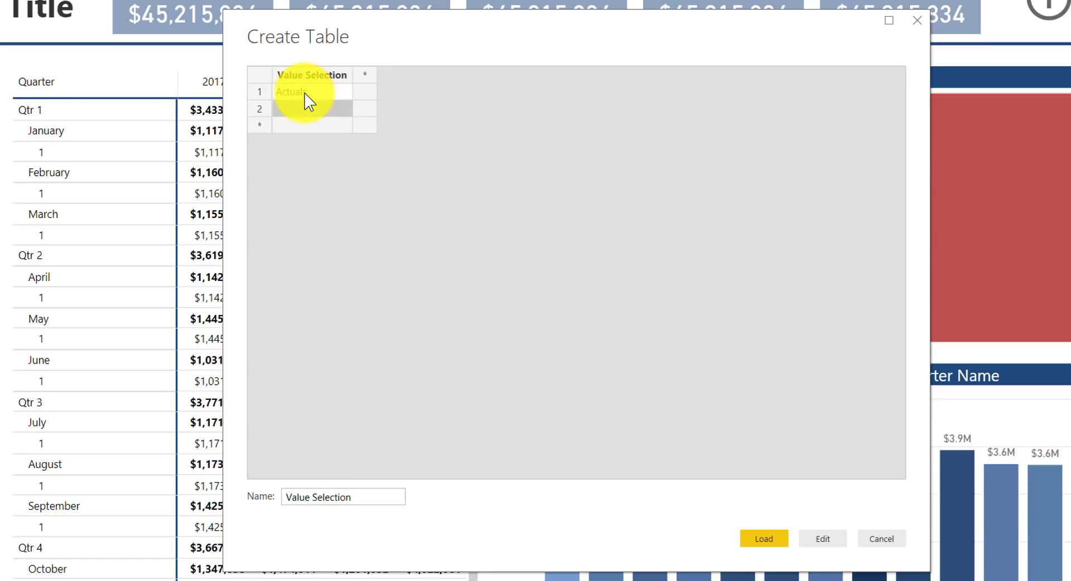
type("Budget")
key("Return")
type("Forecast")
left_click(304, 288)
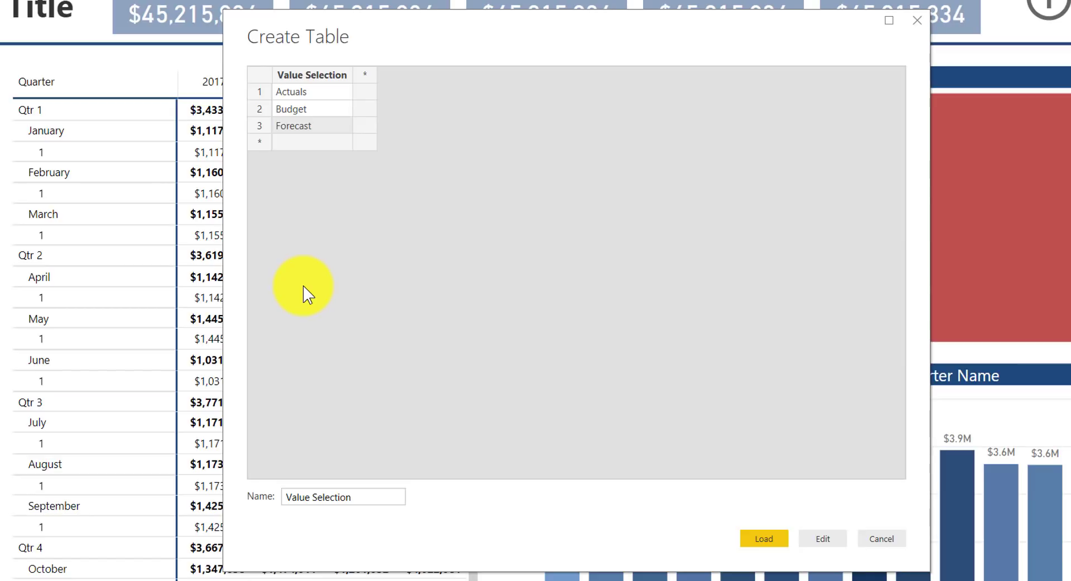
left_click(766, 539)
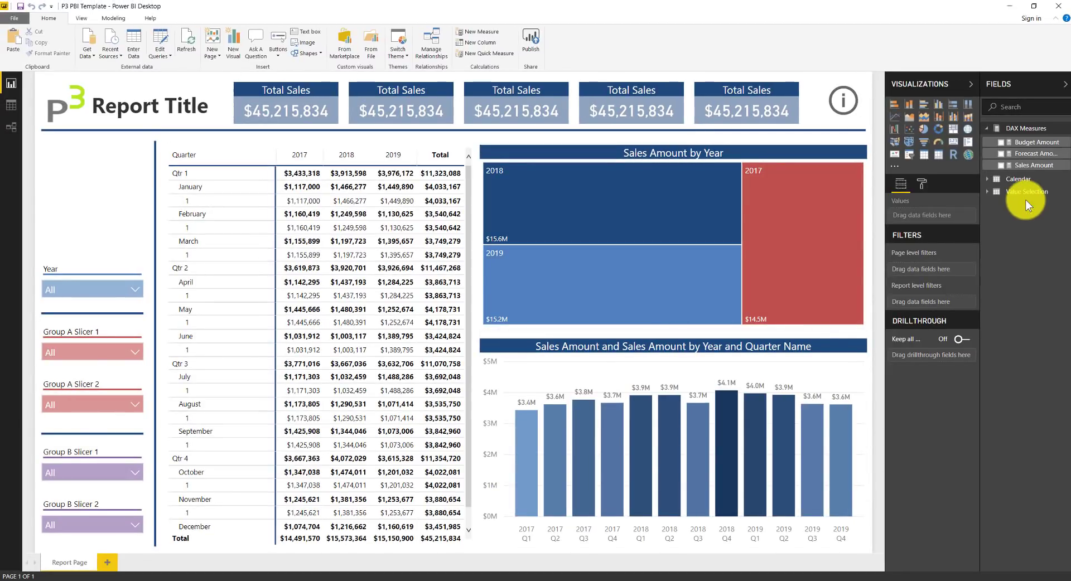
Step: Duplicate the Year slicer and move the copy above the original
left_click(1027, 199)
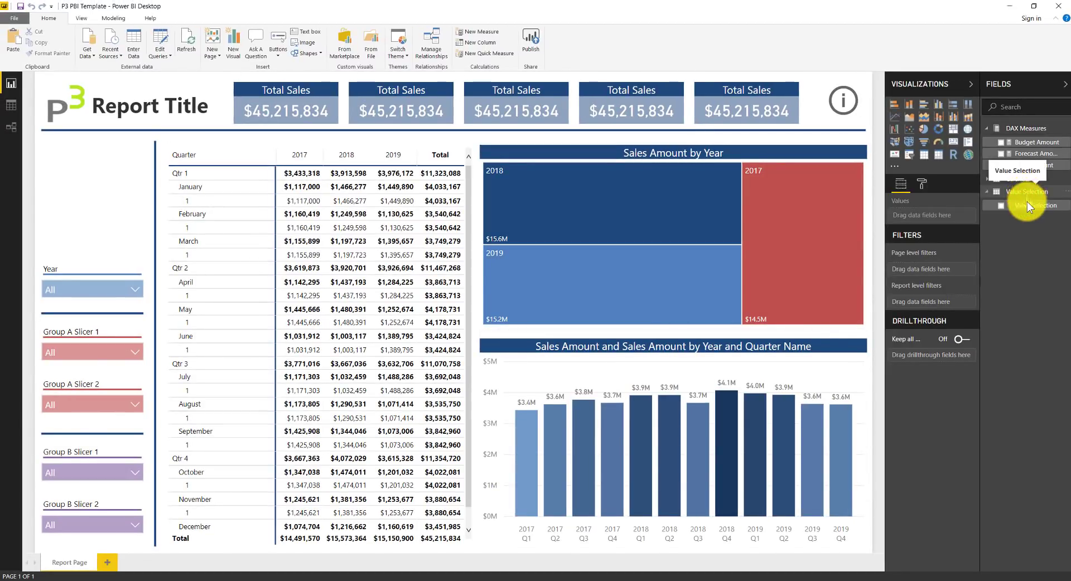
left_click(100, 263)
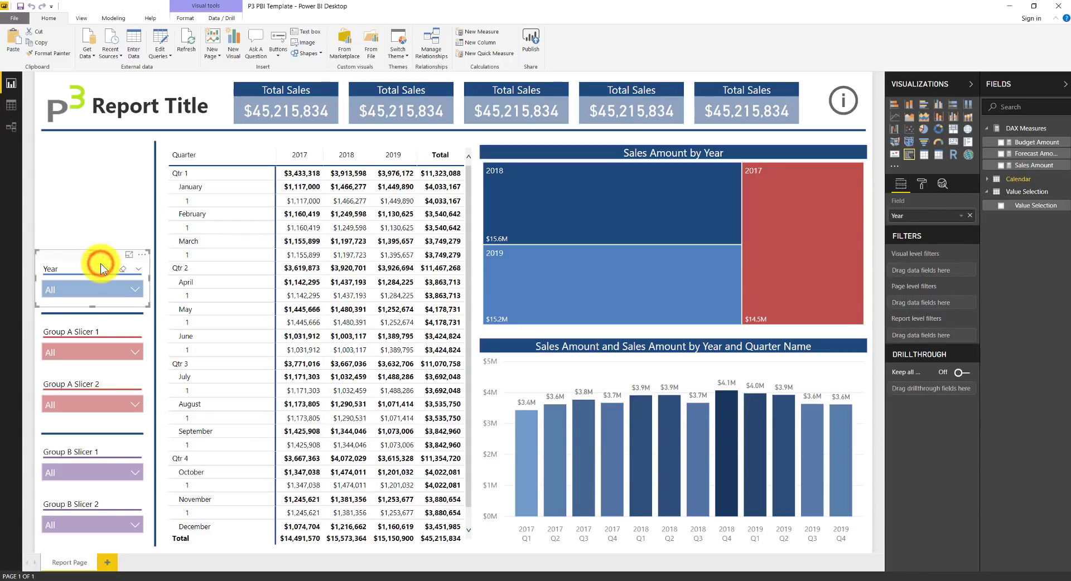
key("ctrl+c")
key("ctrl+v")
left_click_drag(101, 267, 67, 147)
left_click(82, 18)
left_click(48, 18)
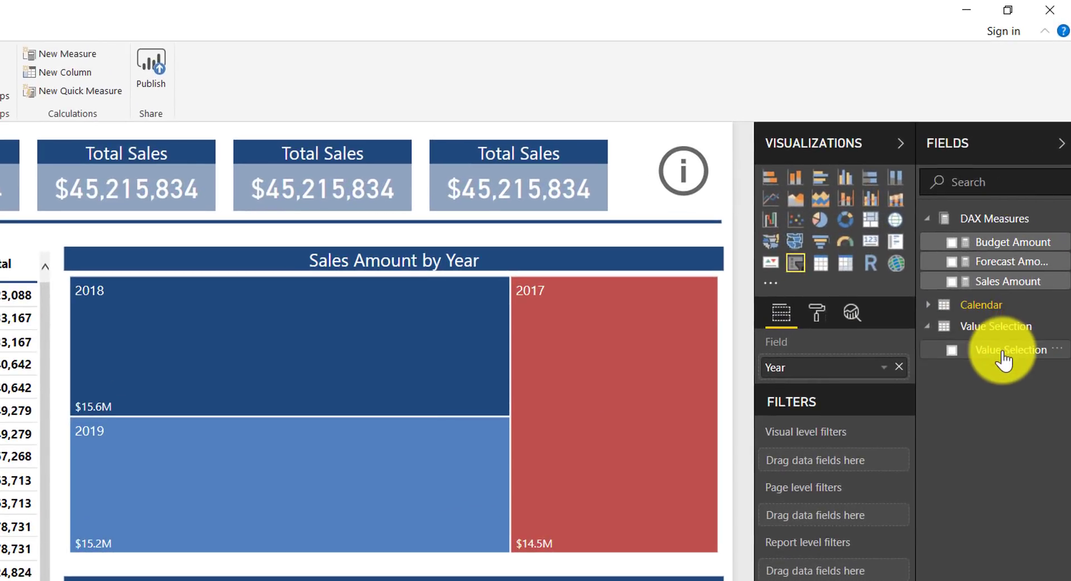
Step: Bind the copied slicer to the Value Selection field, try Actuals, Budget and Forecast, then reset it to All
mouse_move(1003, 361)
left_mouse_down()
mouse_move(912, 275)
mouse_move(825, 364)
mouse_move(753, 373)
mouse_move(819, 373)
left_mouse_up()
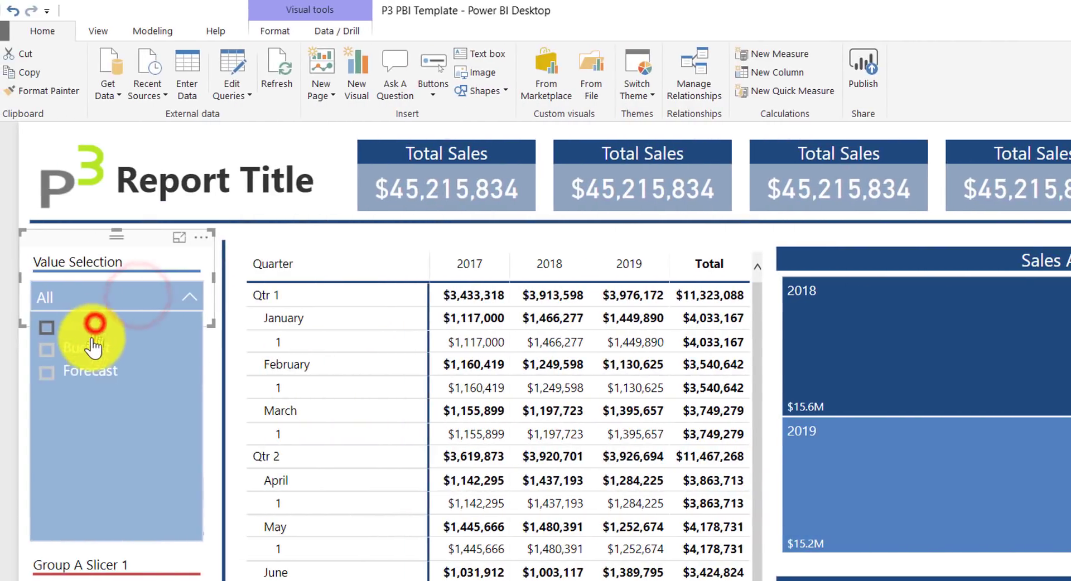
left_click(95, 325)
left_click(86, 347)
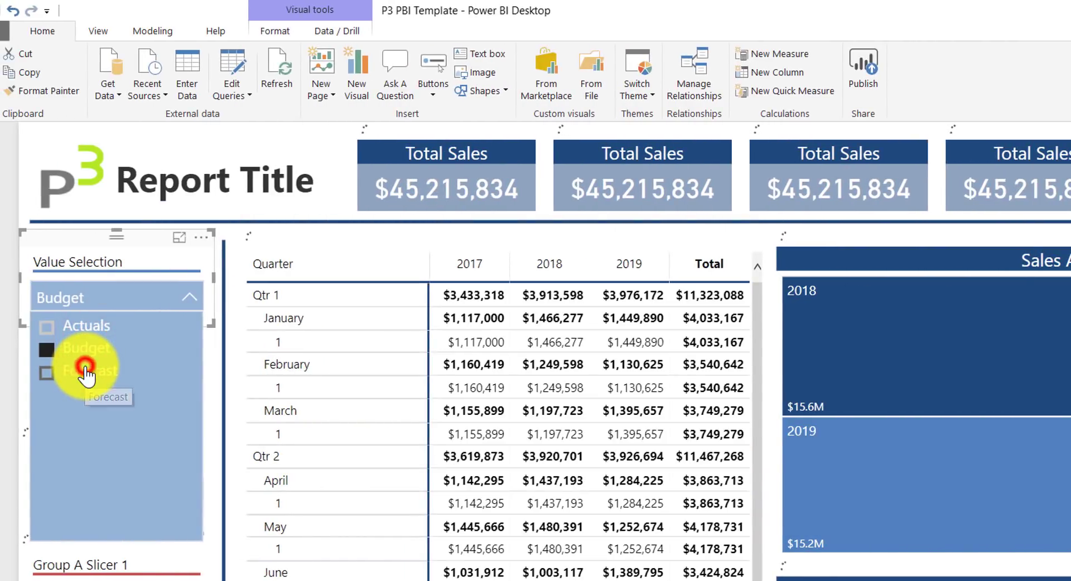
left_click(86, 369)
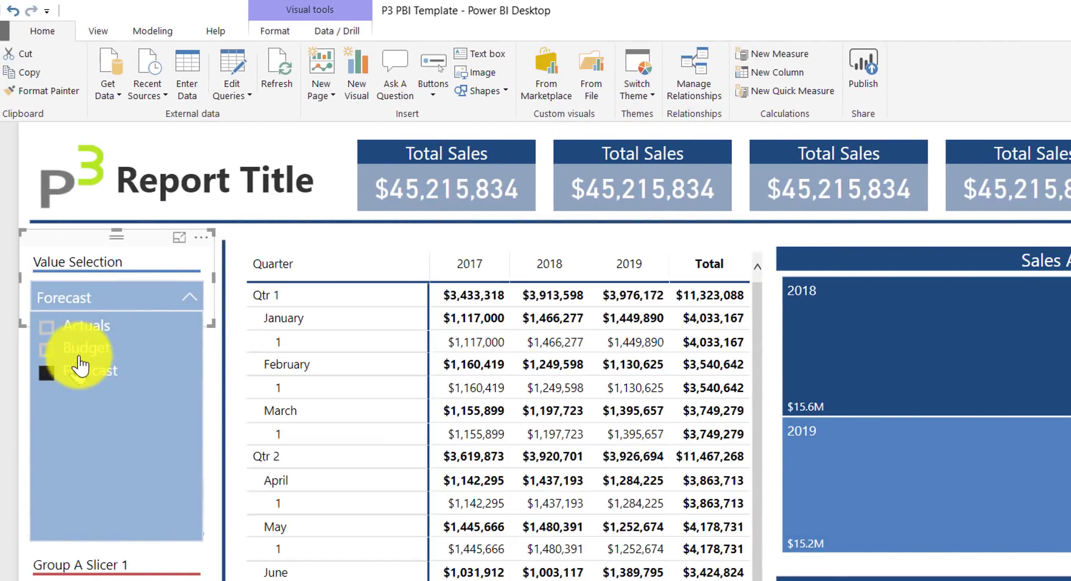
left_click(84, 343)
left_click(88, 326)
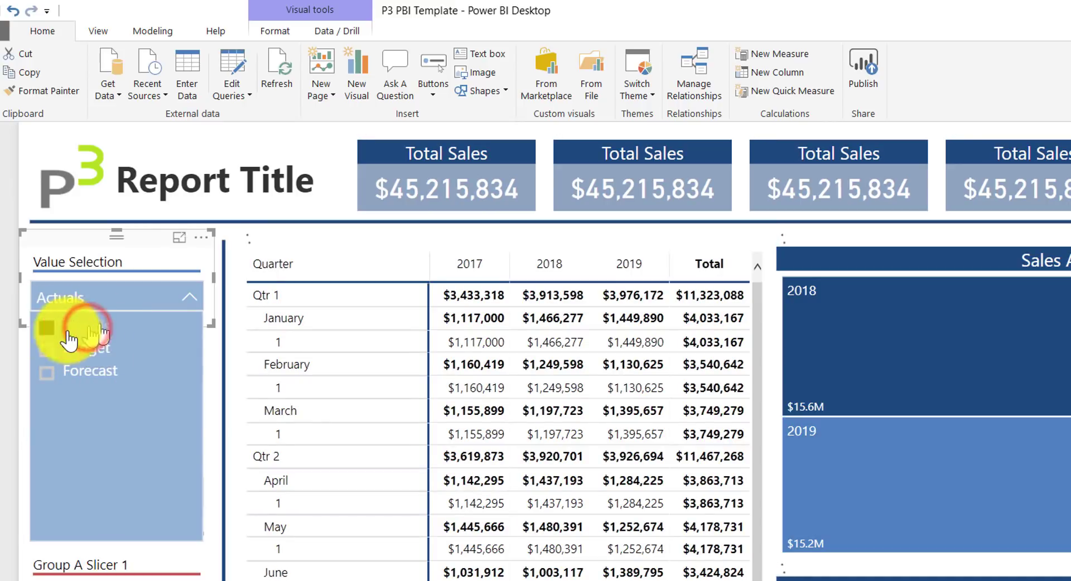
left_click(75, 328)
left_click(187, 297)
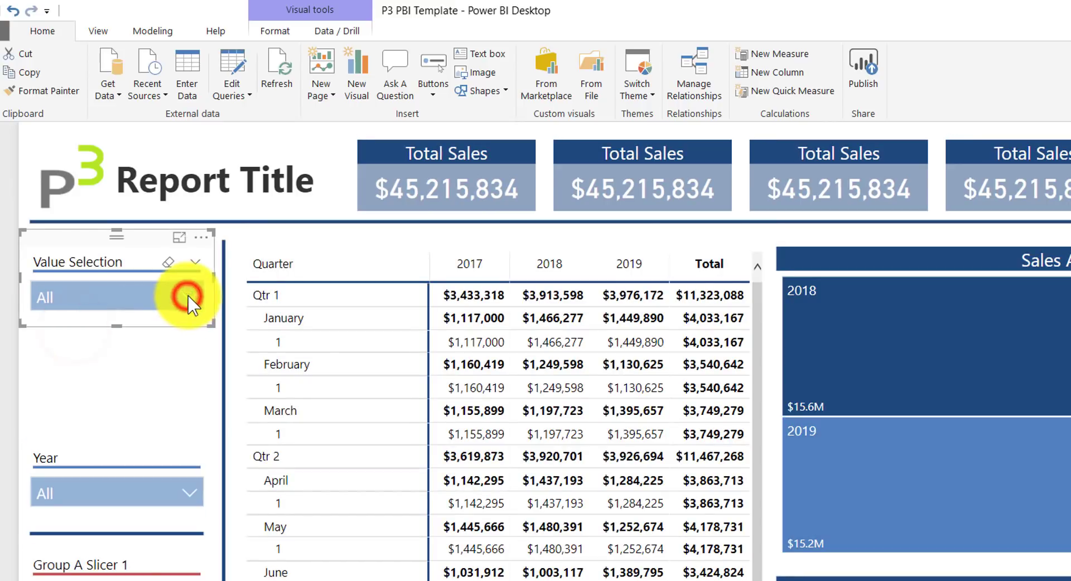
left_click(137, 327)
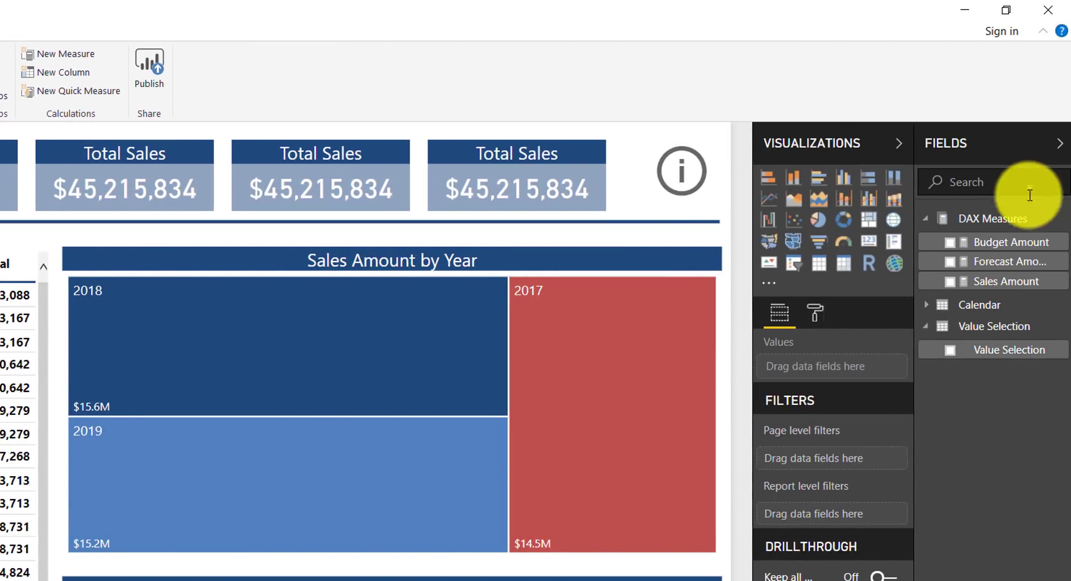
Step: Create a new measure named 'Value Selection' in the DAX Measures table
right_click(984, 221)
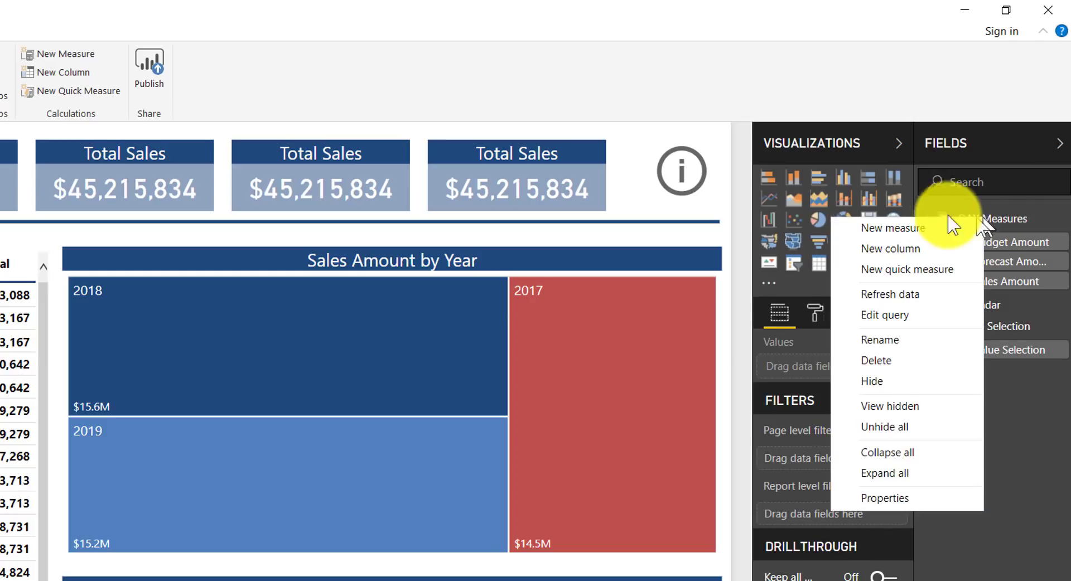
left_click(913, 229)
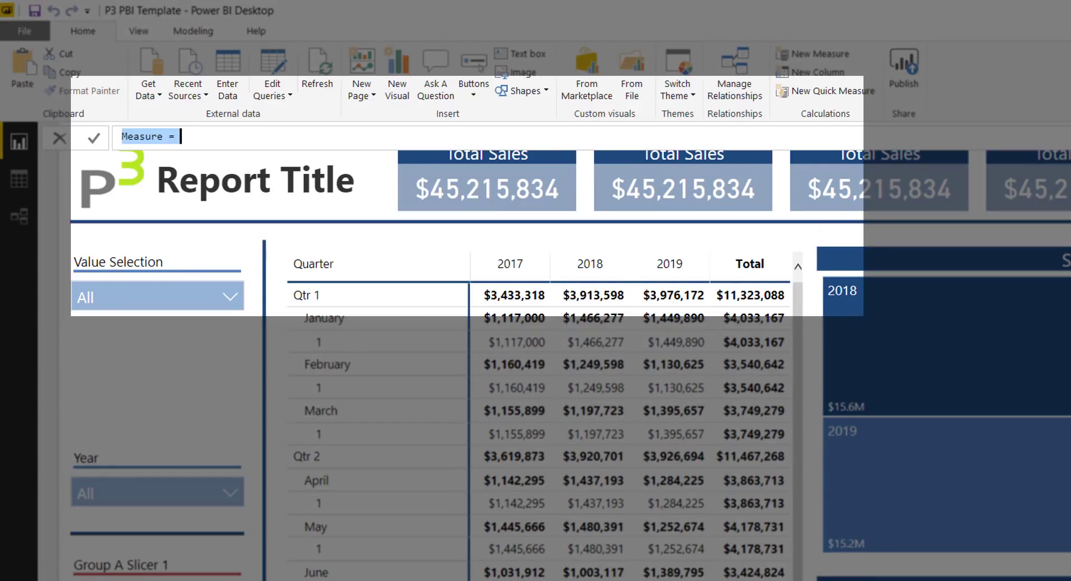
type("Value Selecti")
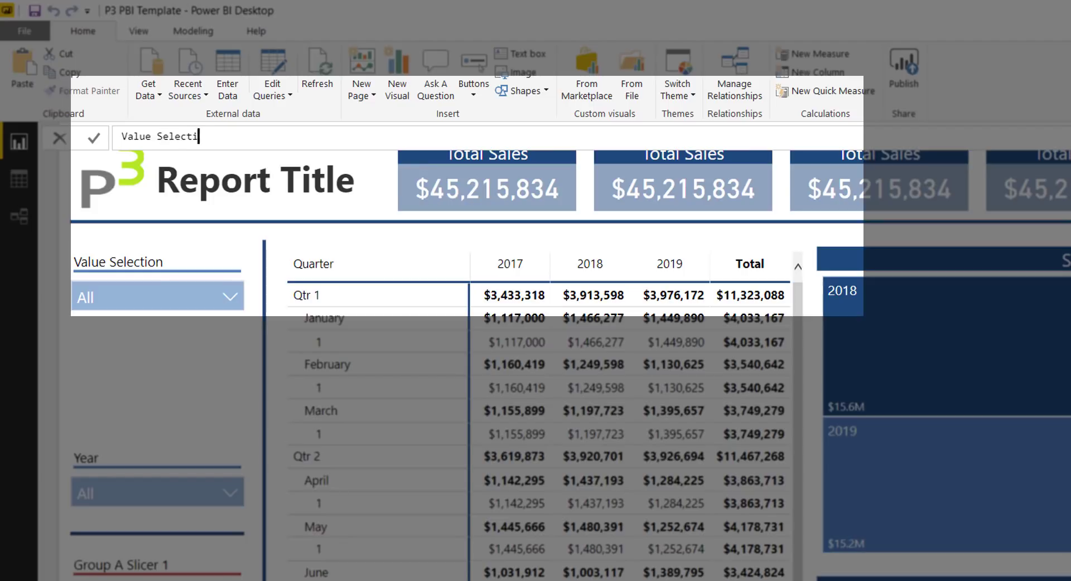
type("on =")
key("shift+Return")
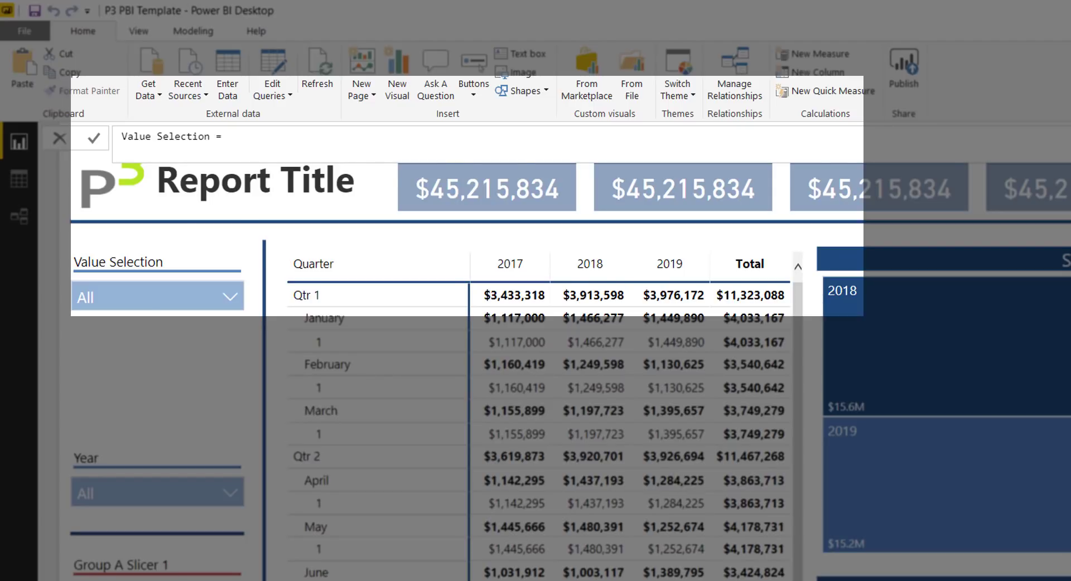
Step: Add the line VAR Selection = SELECTEDVALUE('Value Selection'[Value Selection], "All")
type("VAR Selection = s")
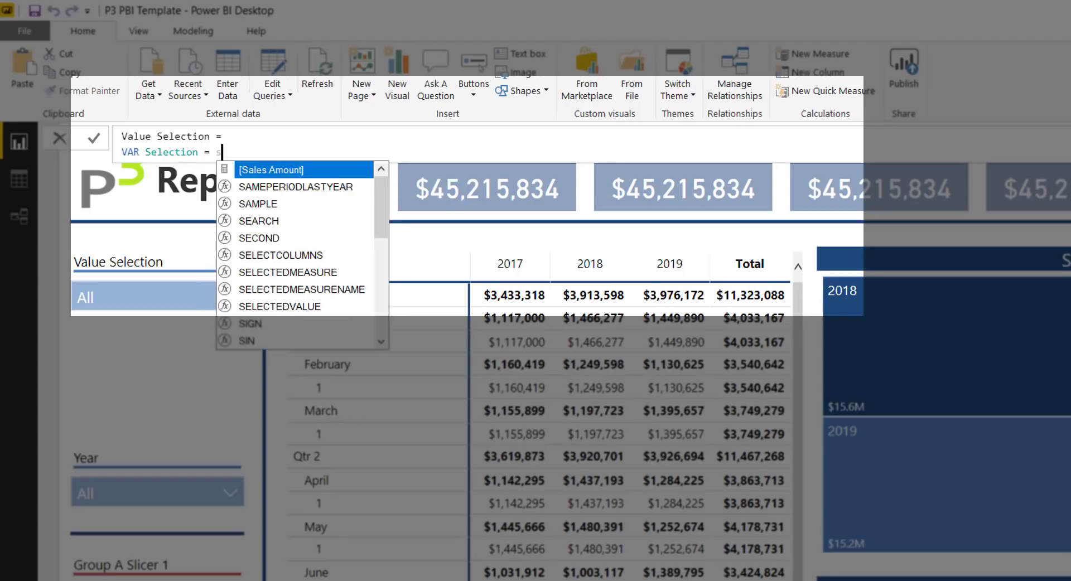
type("electedva")
key("Tab")
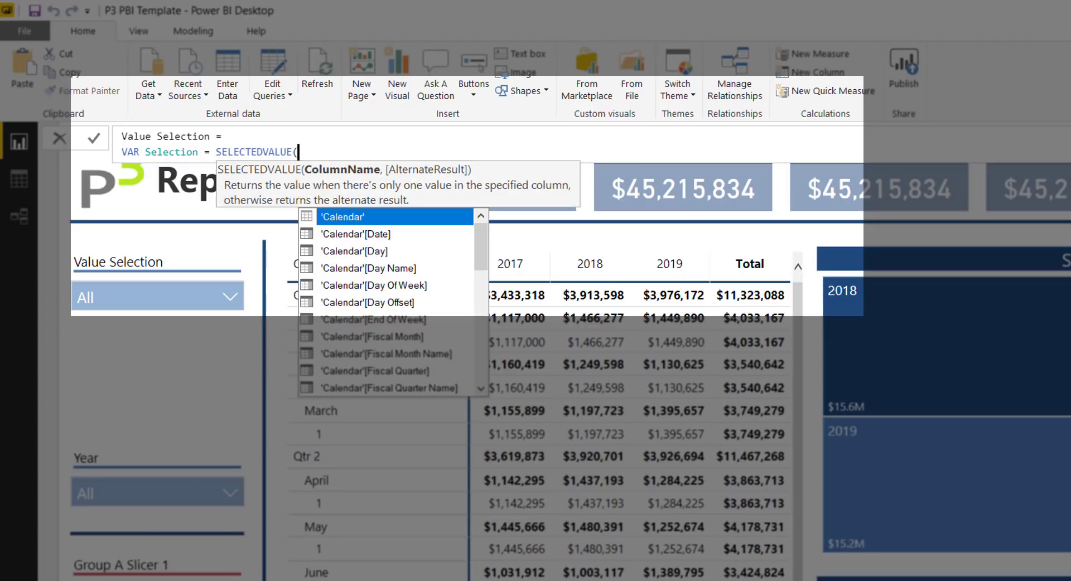
type("value")
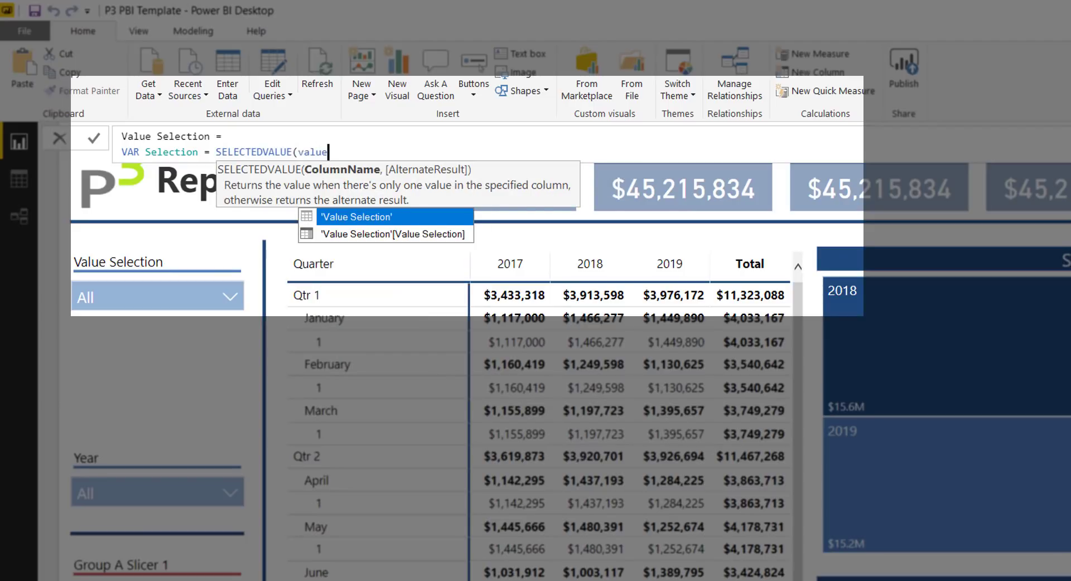
key("Down")
key("Tab")
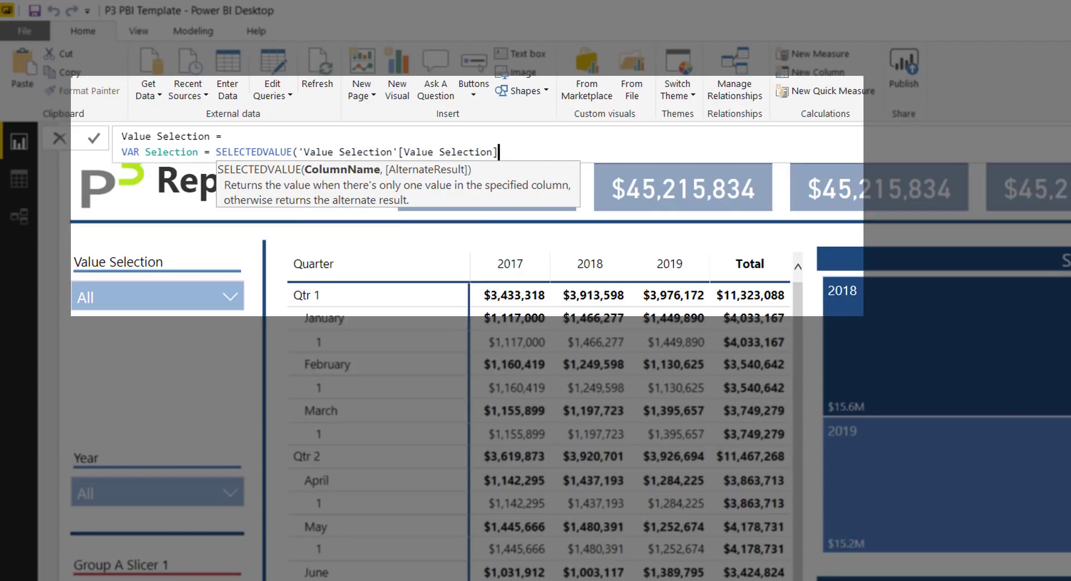
type(", \"ALL")
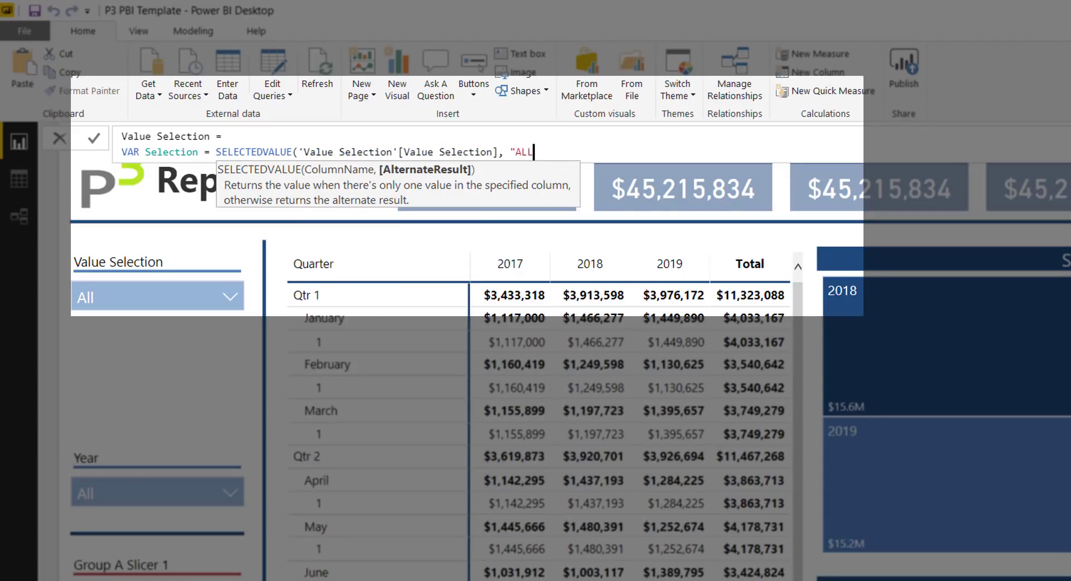
key("BackSpace")
key("BackSpace")
type("ll\")")
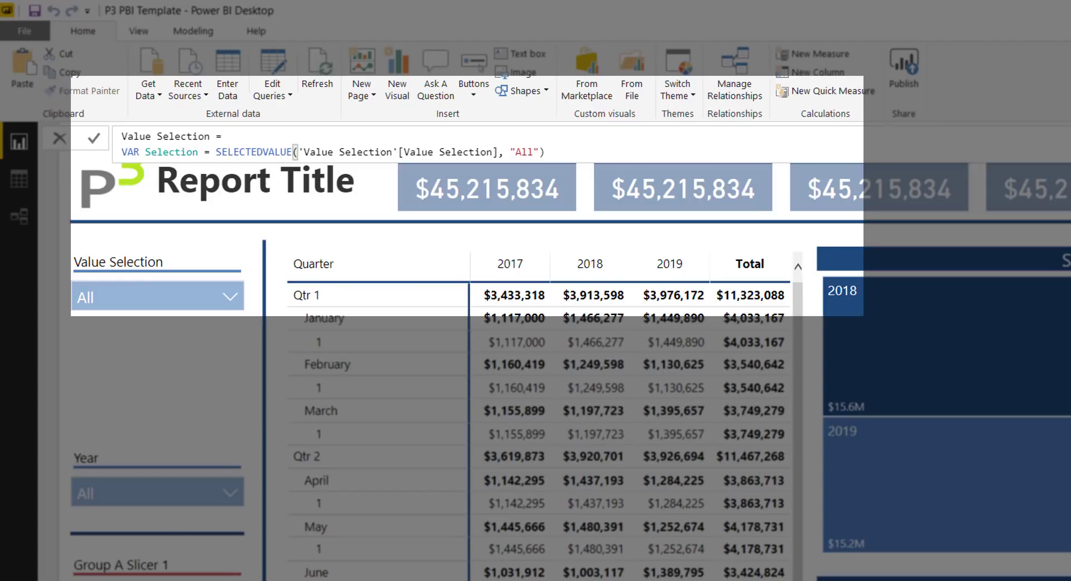
key("ctrl+Left")
key("ctrl+Left")
key("ctrl+Left")
key("ctrl+Left")
key("ctrl+Left")
key("ctrl+Left")
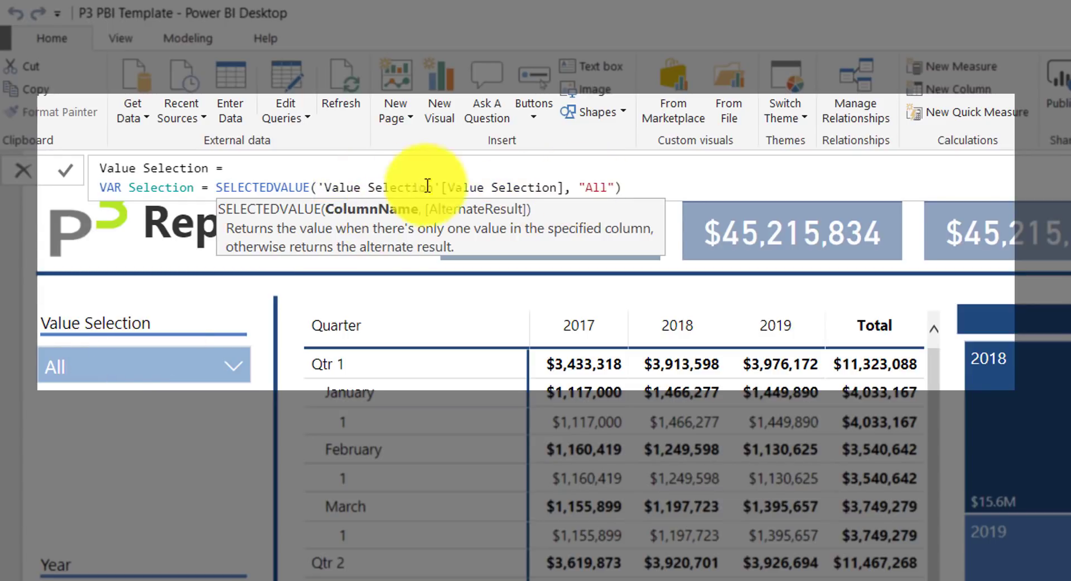
Step: Append RETURN Selection to the Value Selection measure and commit it
left_click(626, 187)
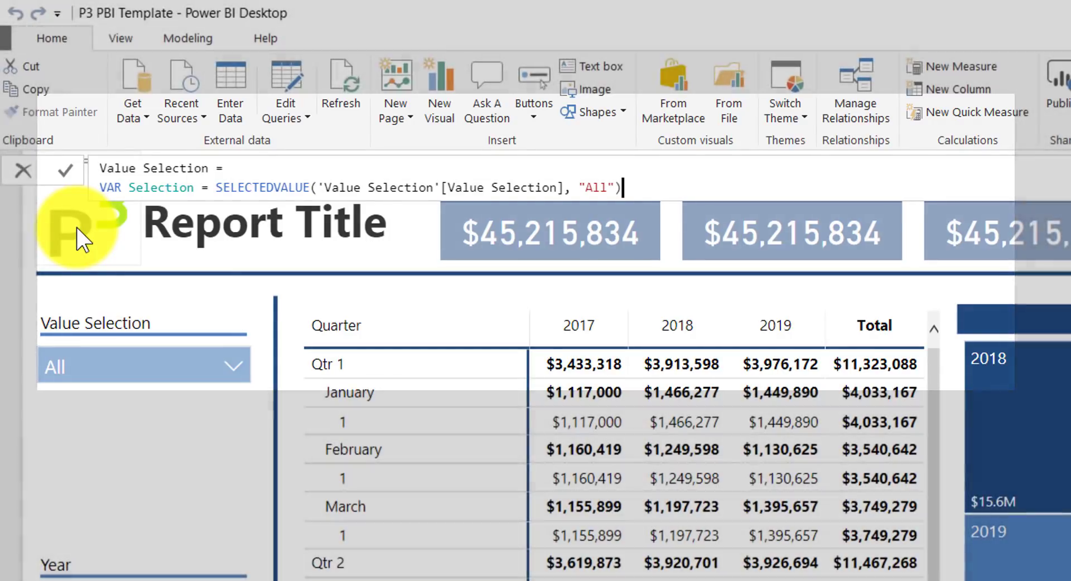
key("shift+Return")
type("RETURN")
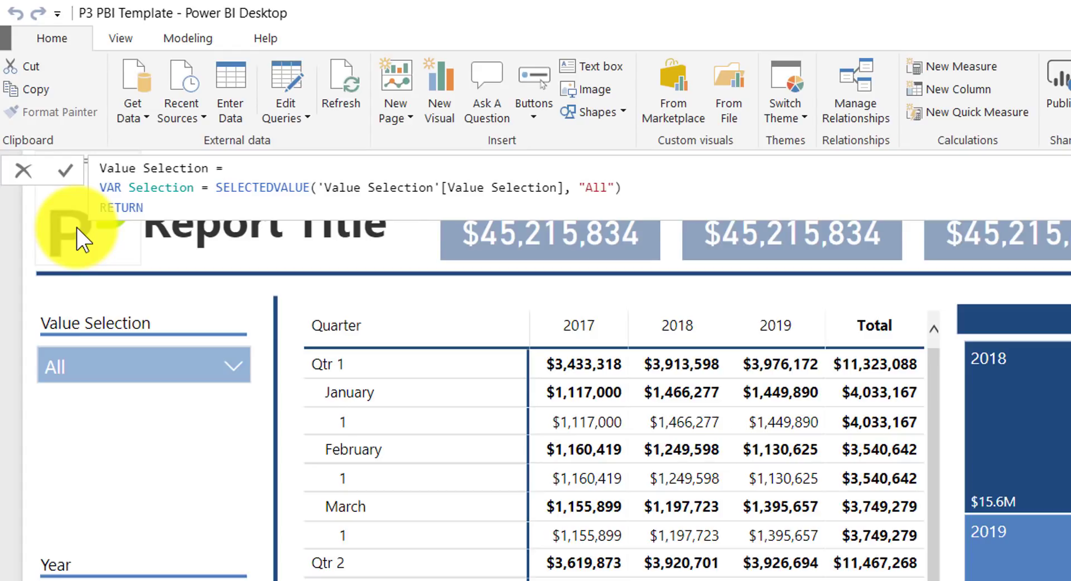
key("shift+Return")
type("Sele")
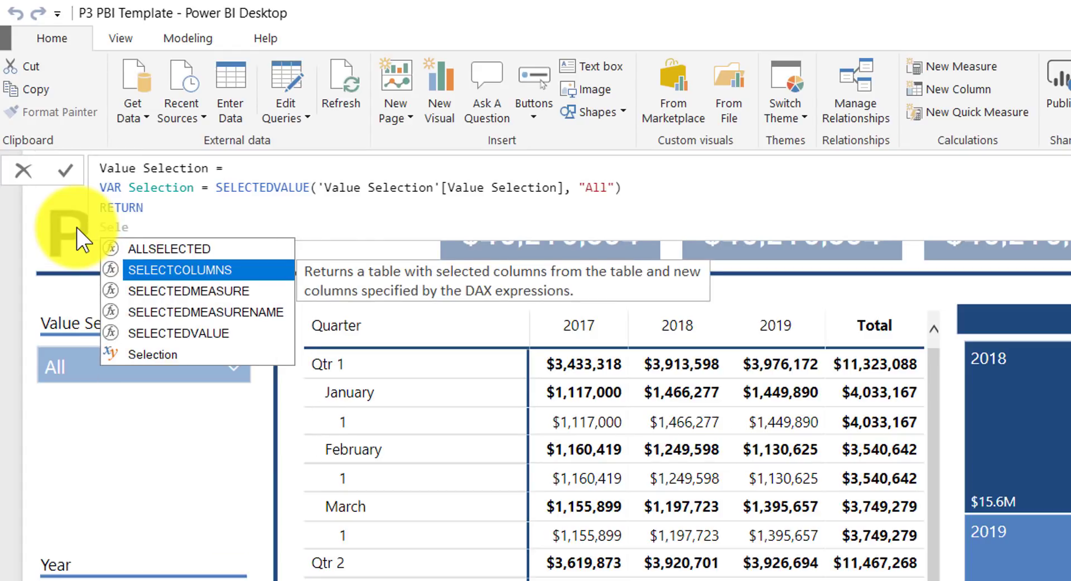
key("Down")
key("Down")
key("Down")
key("Down")
key("Tab")
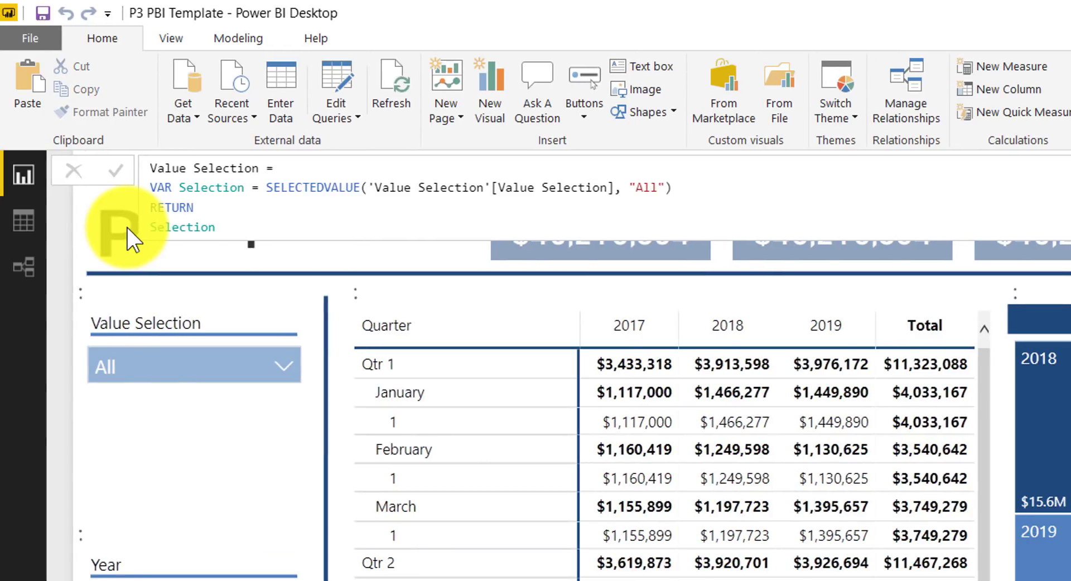
left_click(136, 467)
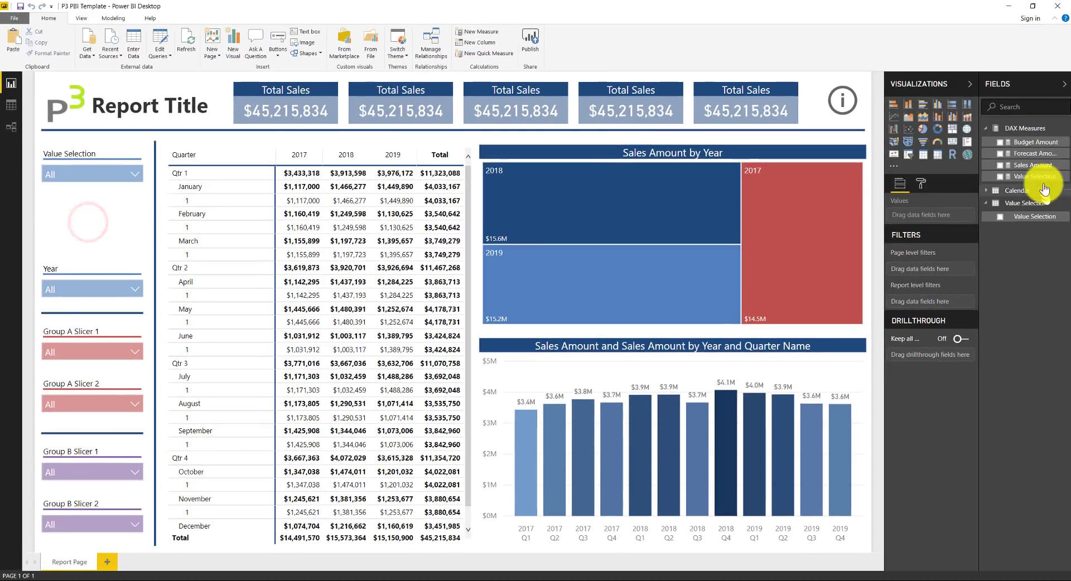
left_click_drag(1043, 179, 108, 223)
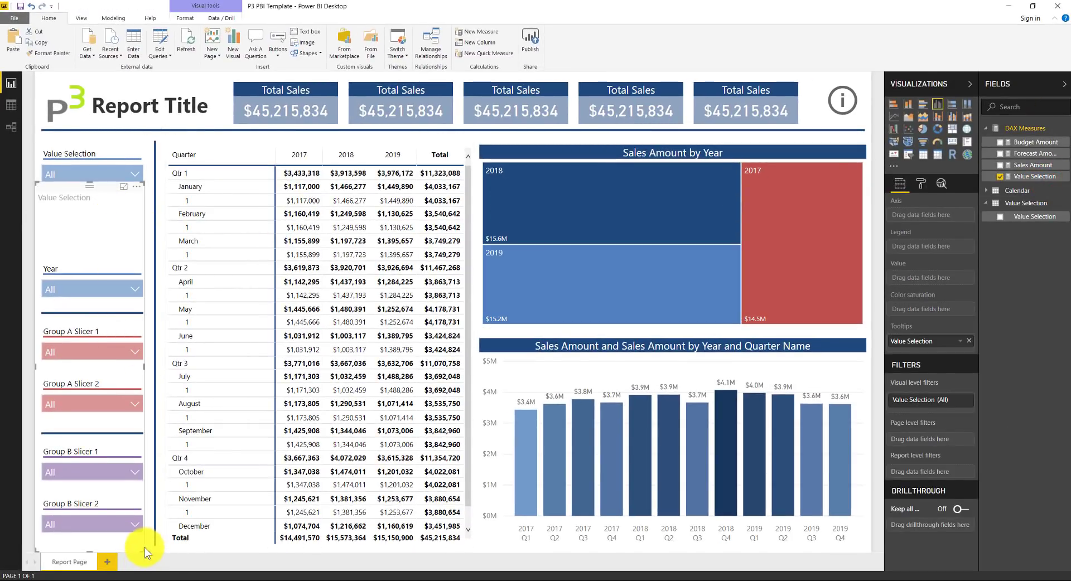
left_click_drag(143, 551, 125, 228)
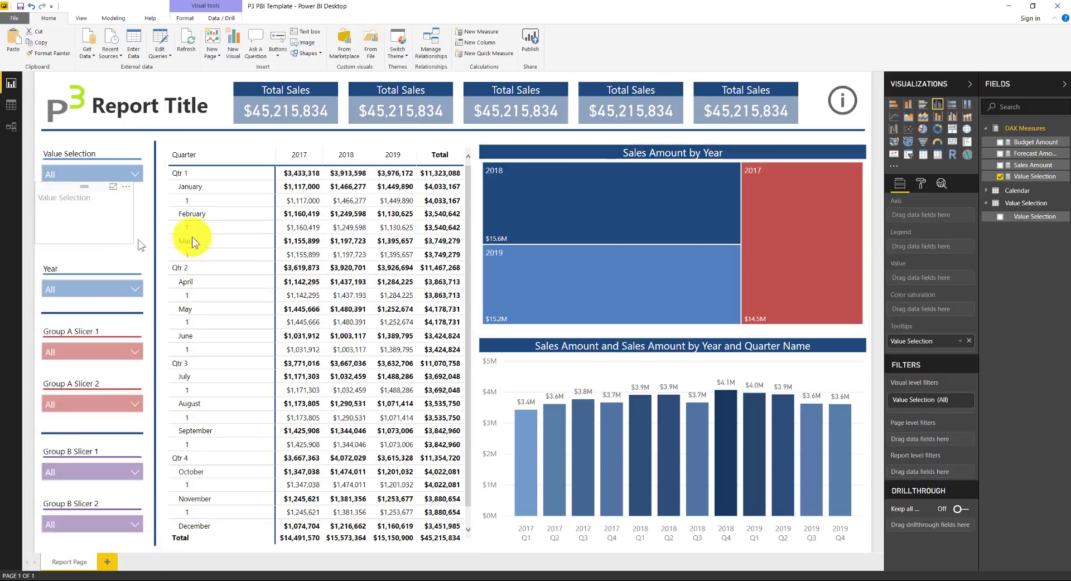
left_click(135, 240)
left_click(79, 200)
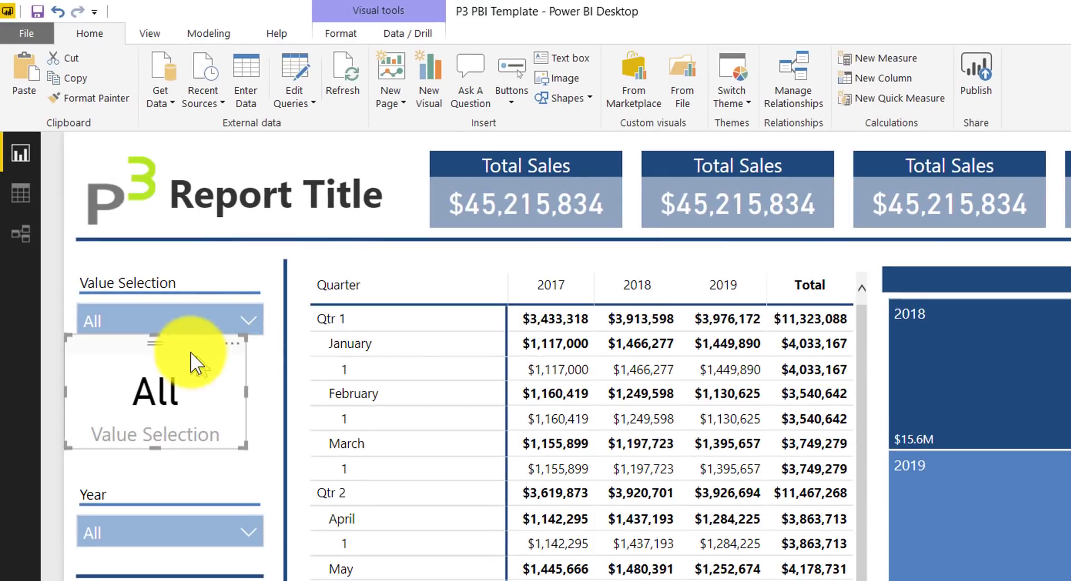
left_click(193, 344)
left_click(216, 284)
left_click(227, 301)
left_click(146, 374)
left_click(244, 323)
left_click(245, 322)
left_click(96, 353)
left_click(244, 322)
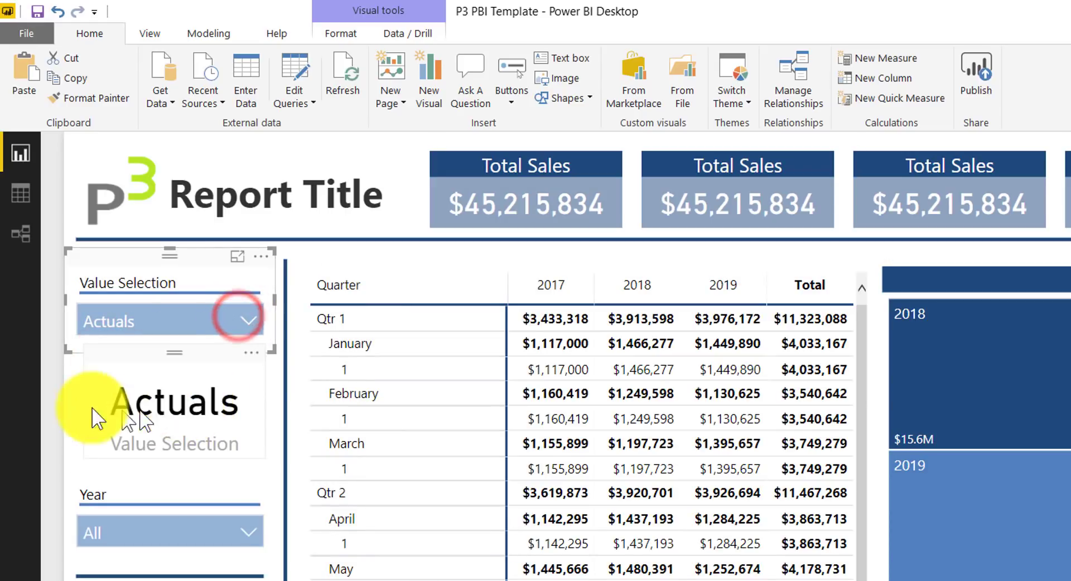
left_click(184, 316)
left_click(148, 402)
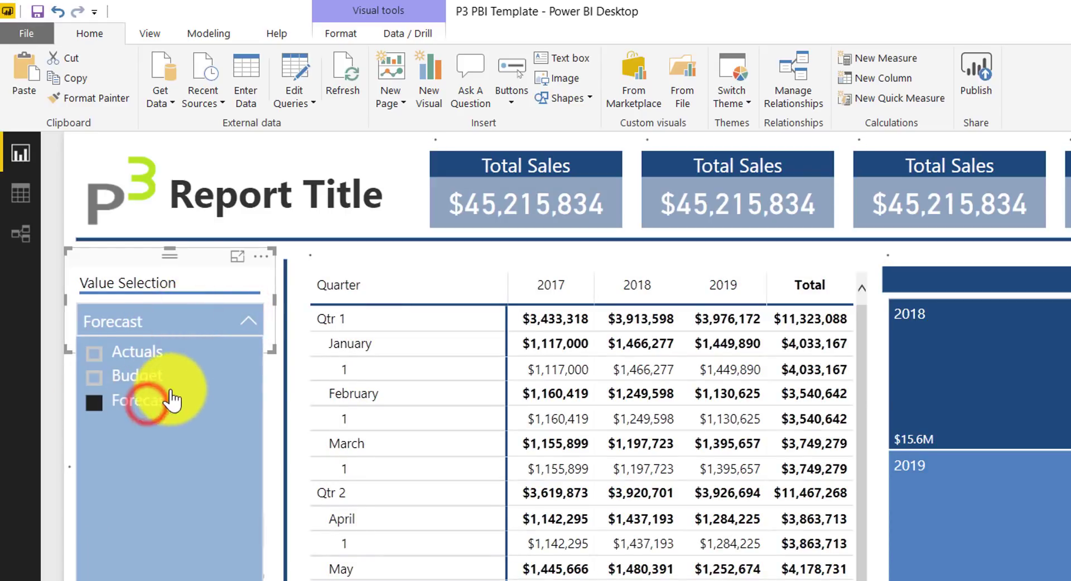
left_click(241, 322)
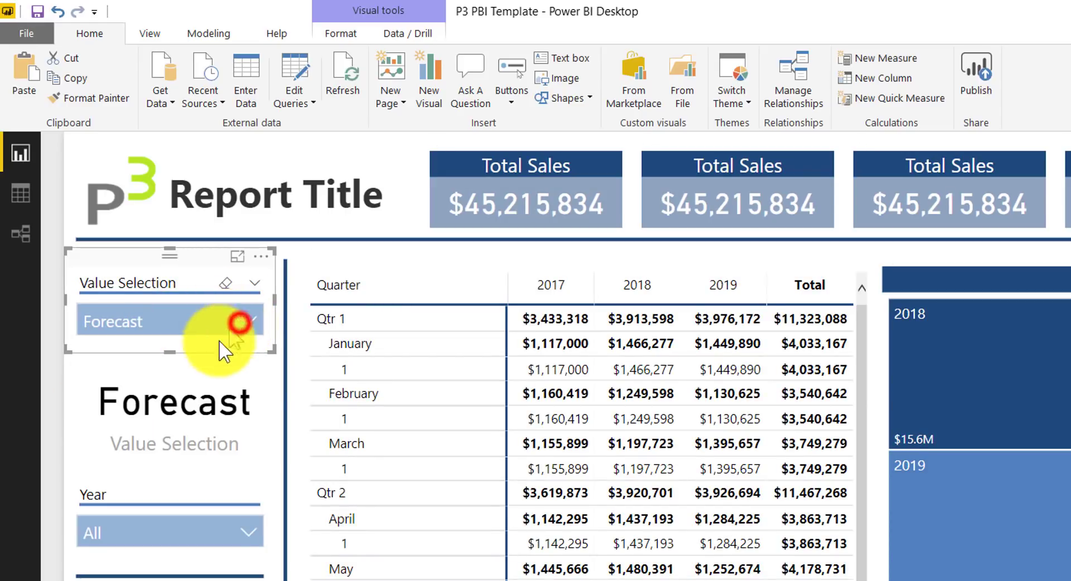
left_click(225, 283)
left_click(179, 414)
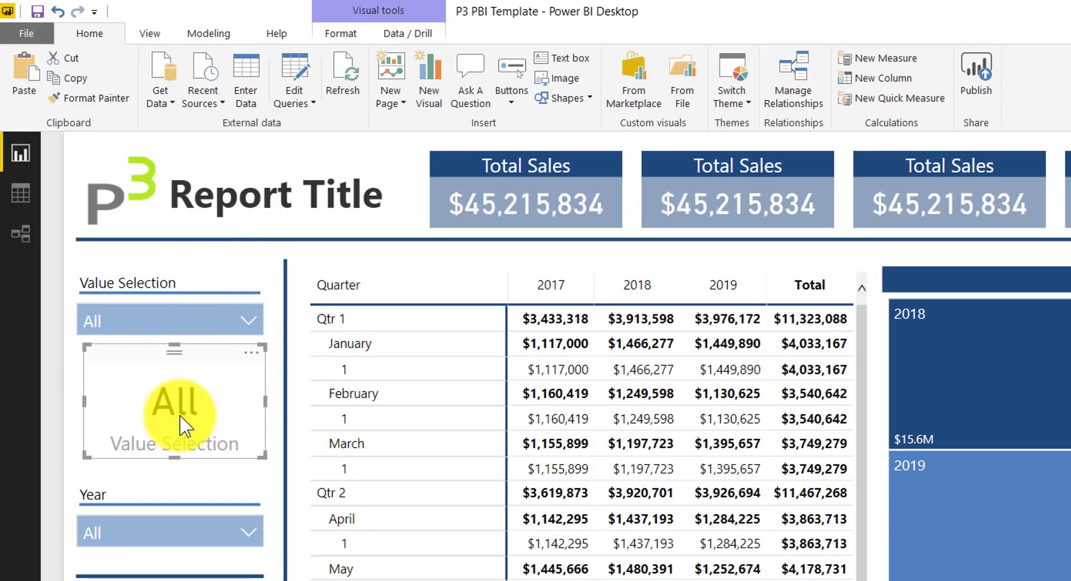
key("Delete")
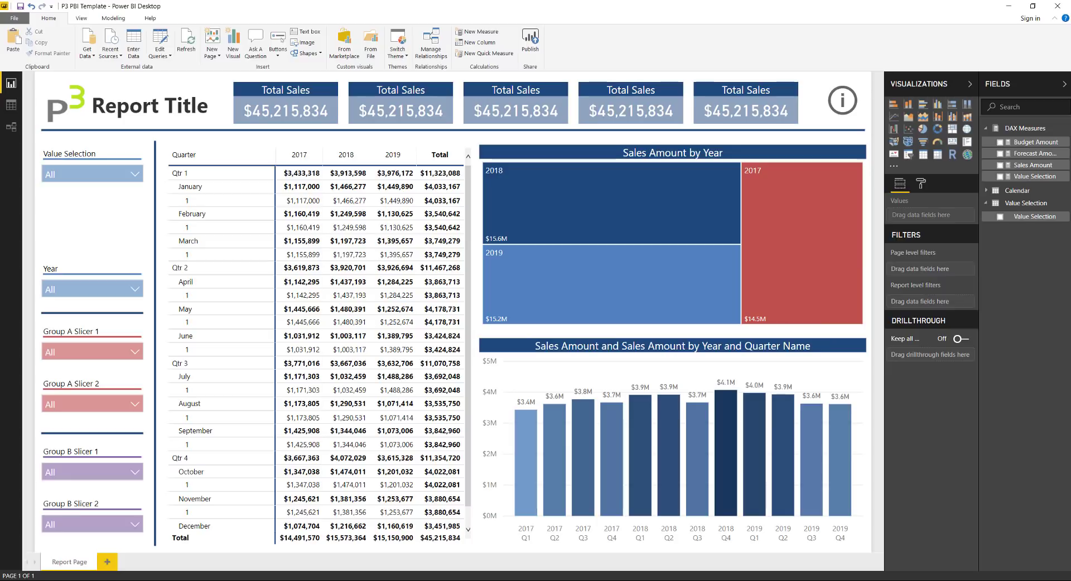
Step: Replace the returned Selection with the start of a SWITCH(TRUE(), expression
left_click(1035, 176)
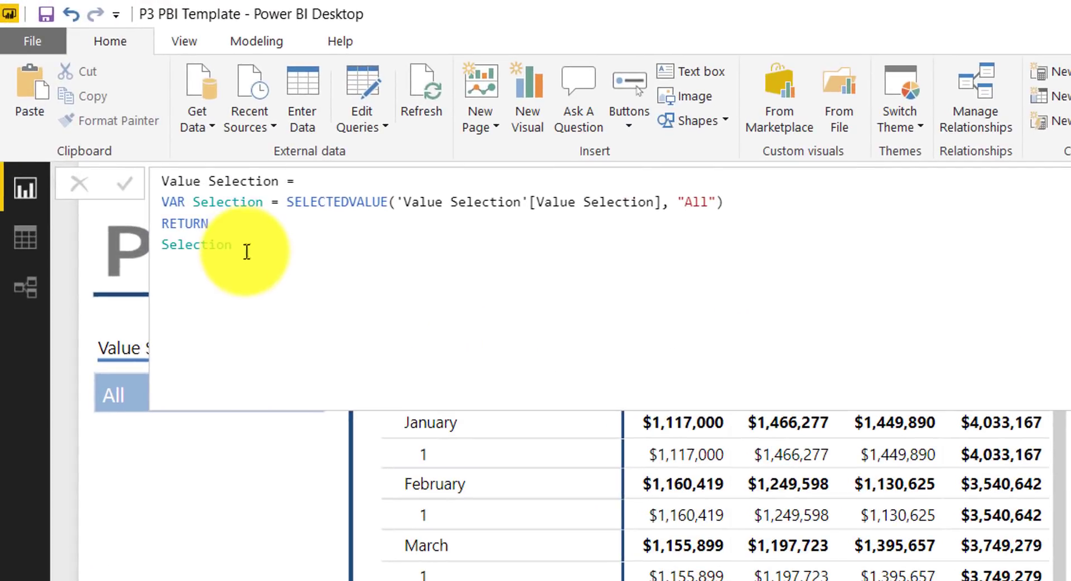
left_click(175, 177)
key("BackSpace")
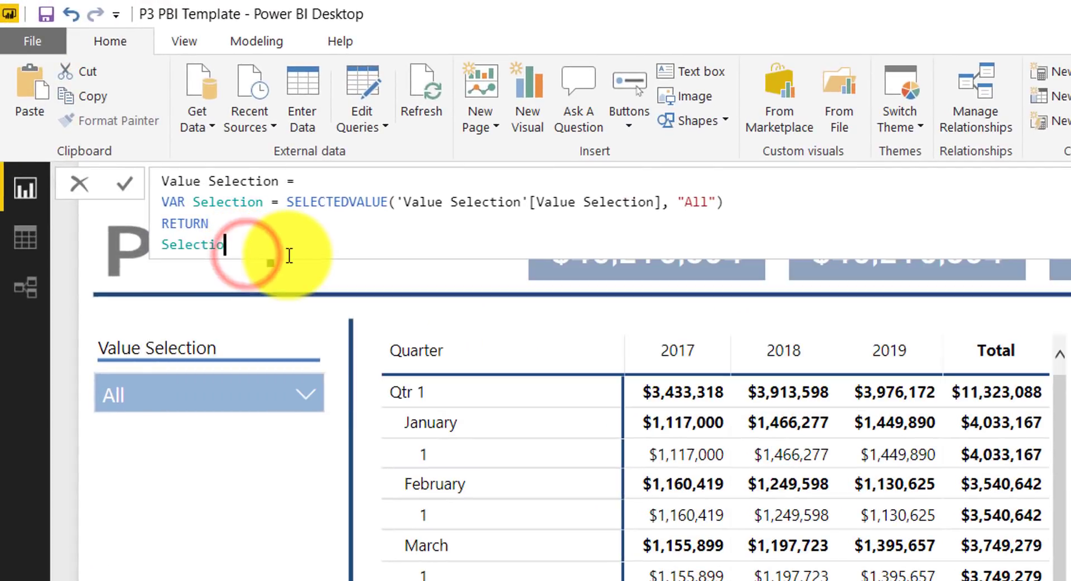
key("BackSpace")
key("BackSpace")
key("BackSpace")
key("BackSpace")
key("BackSpace")
key("BackSpace")
key("BackSpace")
key("BackSpace")
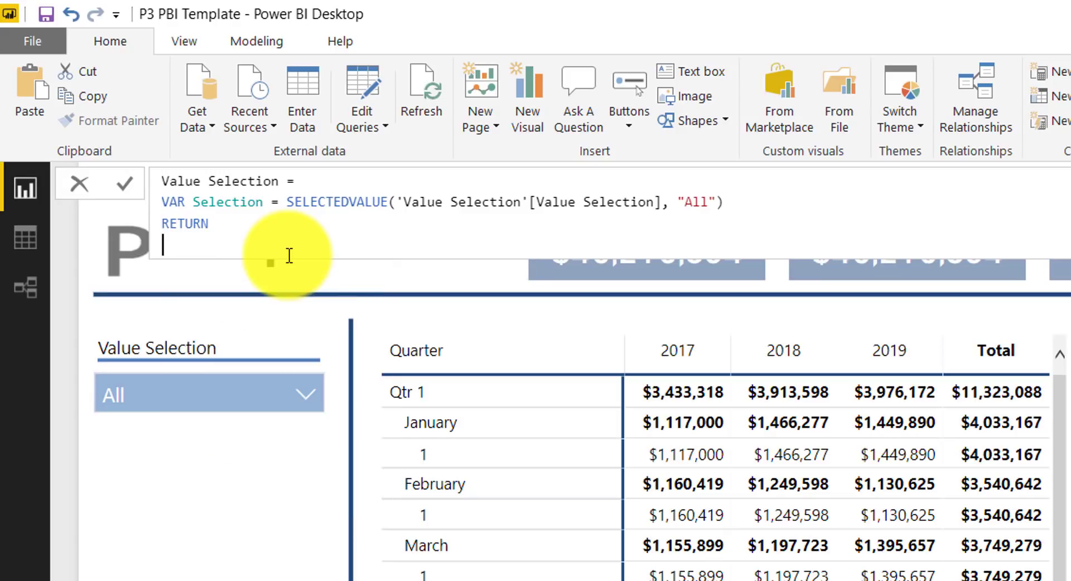
key("shift+Return")
type("SWITCH(")
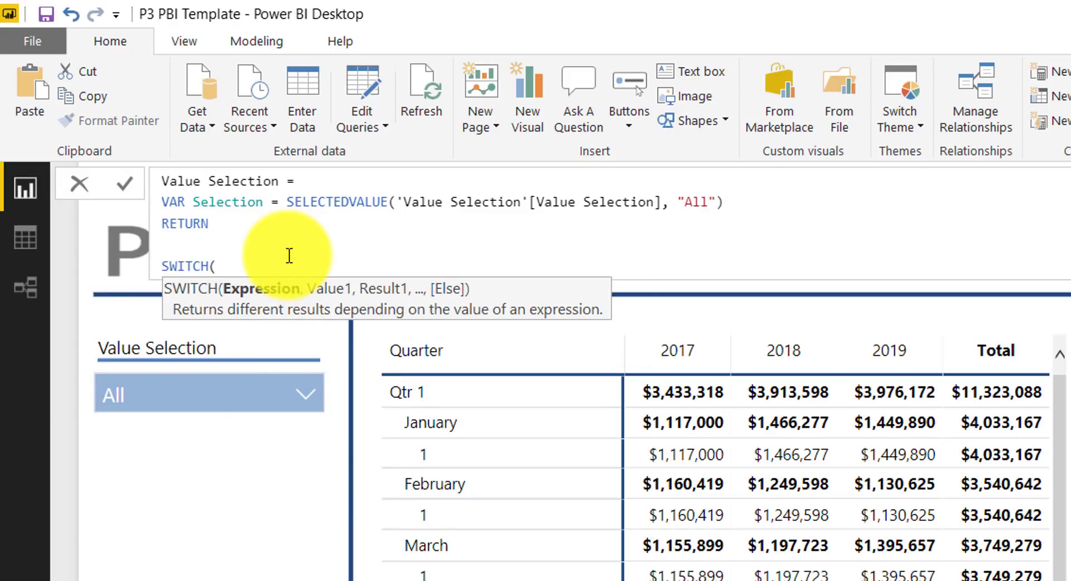
type("r")
key("BackSpace")
type("tu")
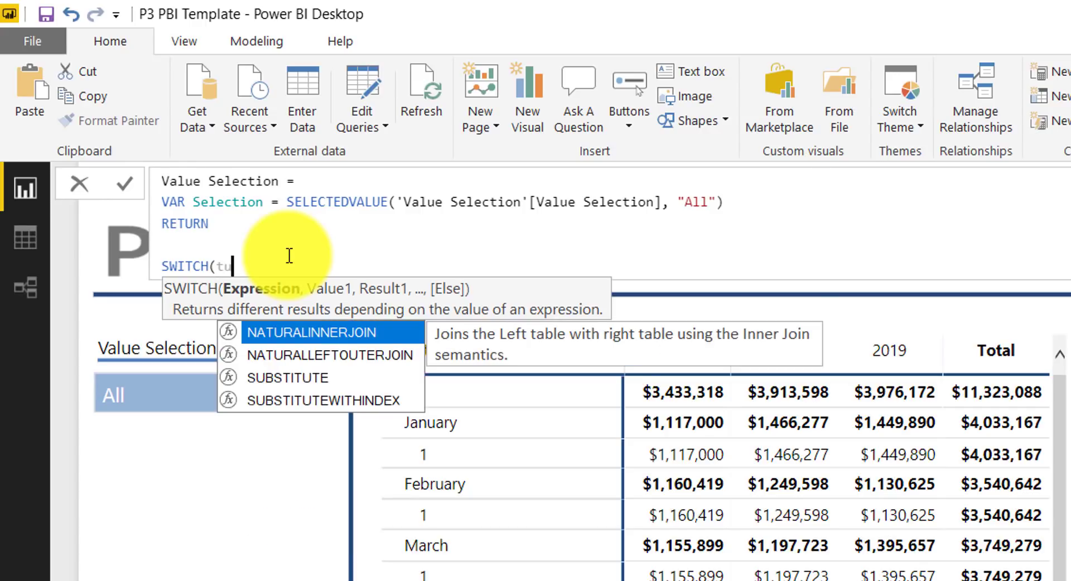
key("BackSpace")
type("rue")
key("Tab")
type(")")
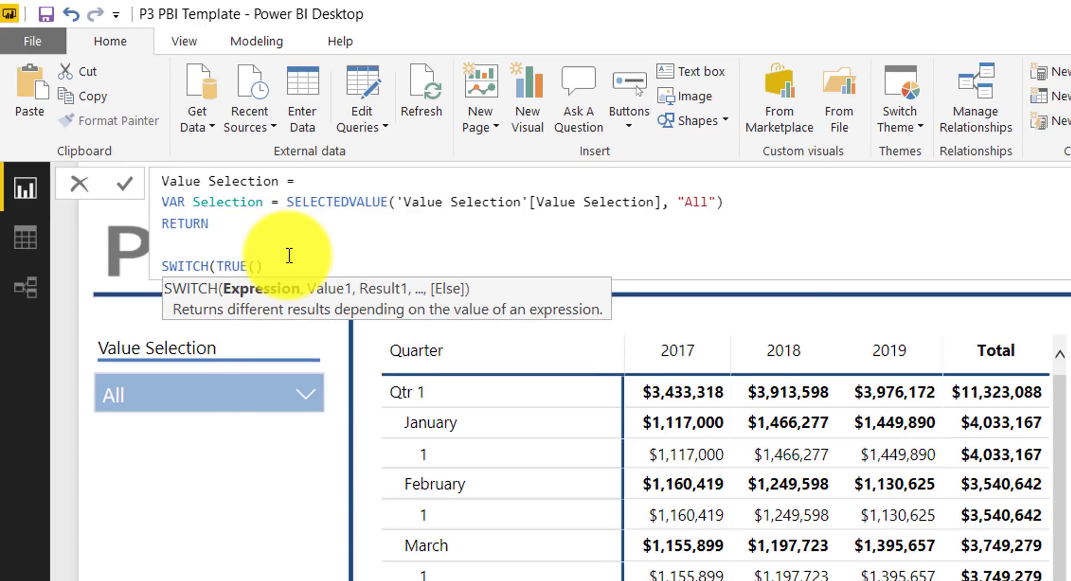
type(",")
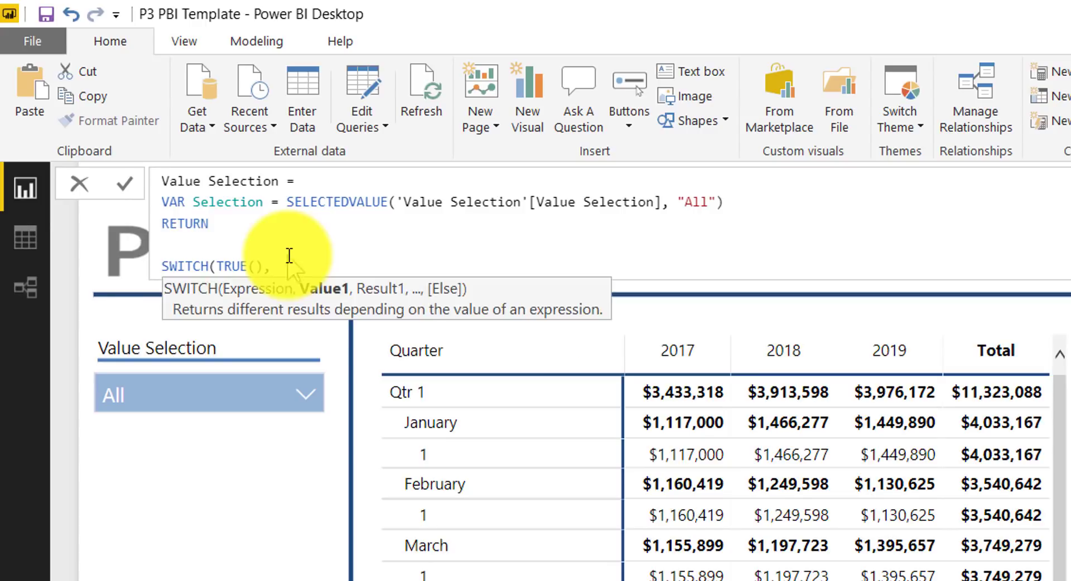
Step: Add SWITCH conditions mapping "Actuals" to [Sales Amount] and "Budget" to [Budget Amount]
key("shift+Return")
type("sel")
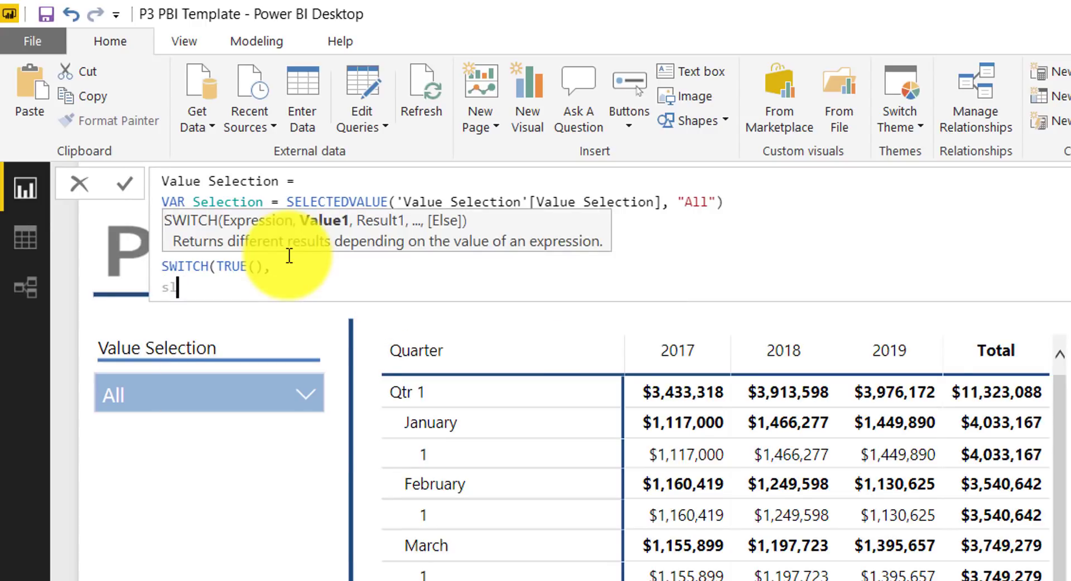
key("Down")
key("Down")
key("Down")
key("Down")
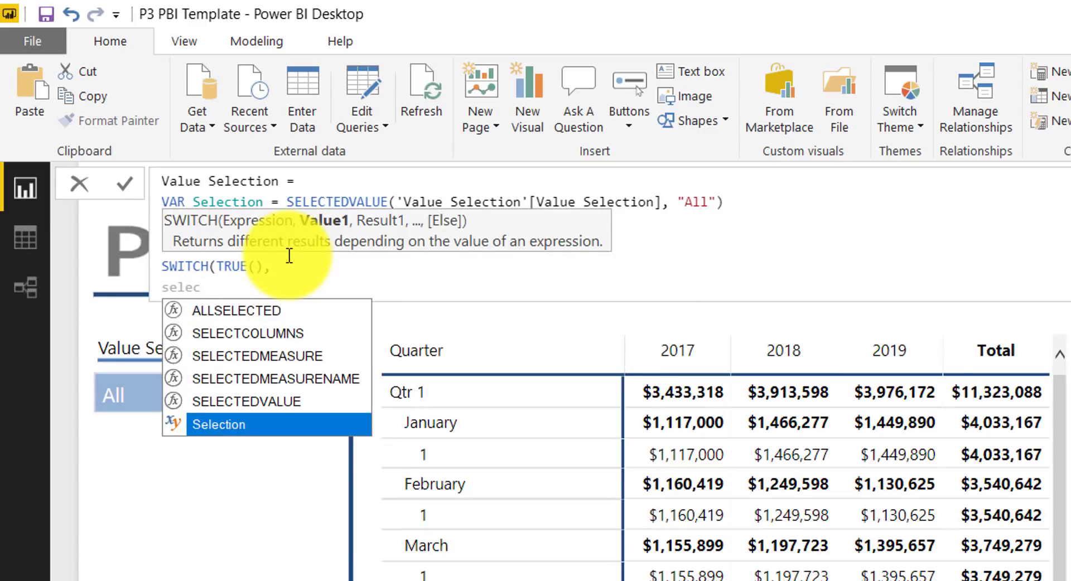
key("Tab")
type("= \"Actual")
type("s\", ")
type("[Sales")
key("Tab")
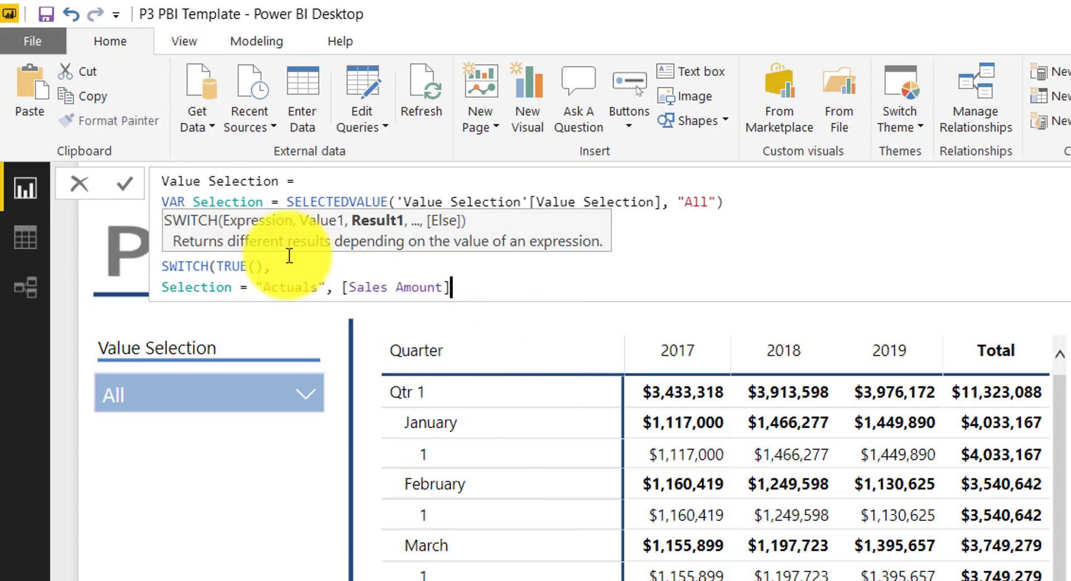
type(",")
key("shift+Return")
type("select")
key("Down")
key("Down")
key("Down")
key("Down")
key("Tab")
type("= \"")
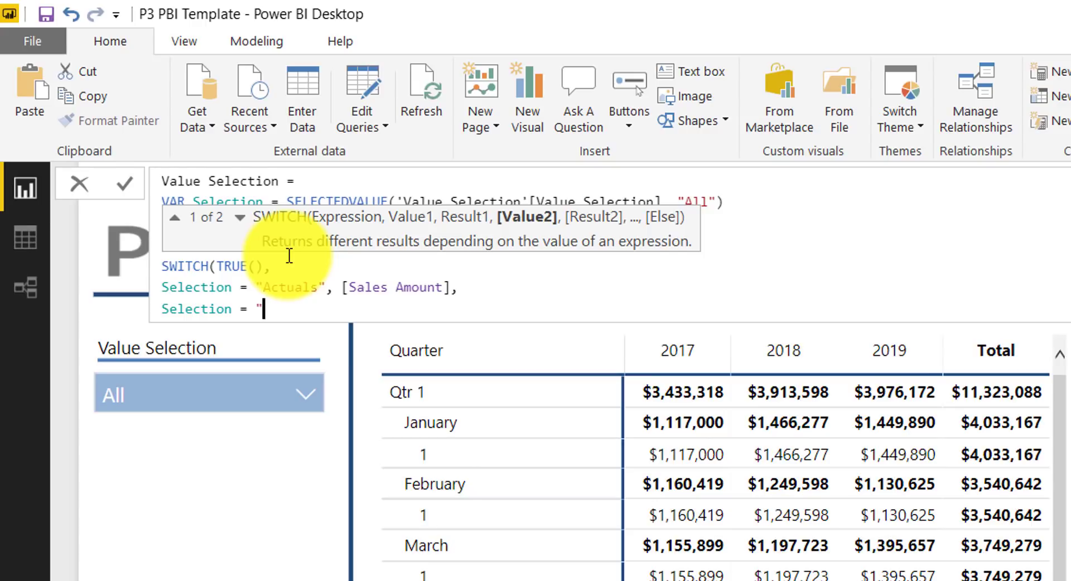
type("Budget\",")
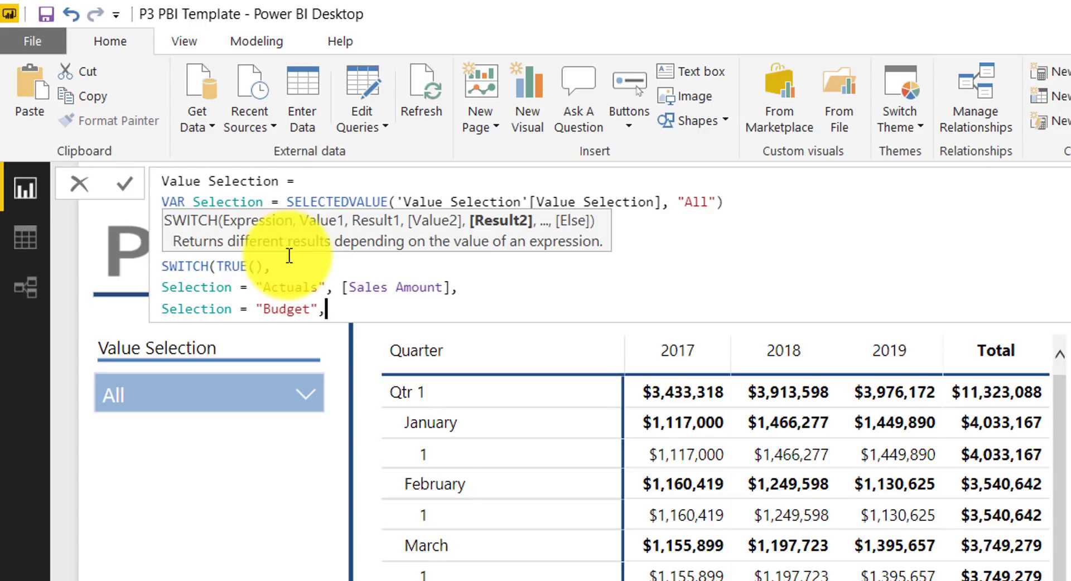
type(" [Bu")
key("Tab")
type(",")
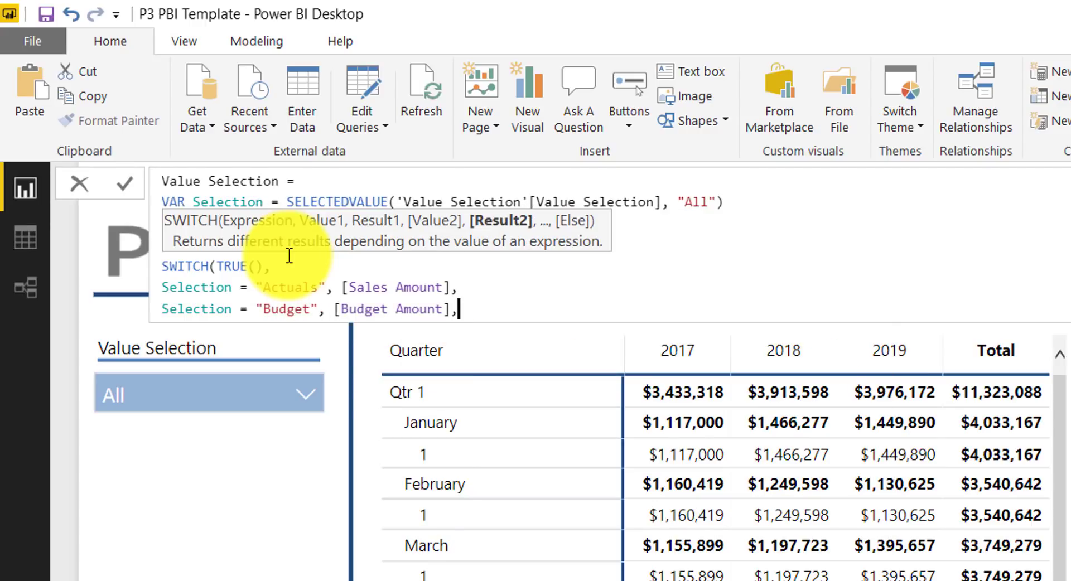
Step: Add the condition Selection = "Forecast", [Forecast Amount]
key("shift+Return")
type("select")
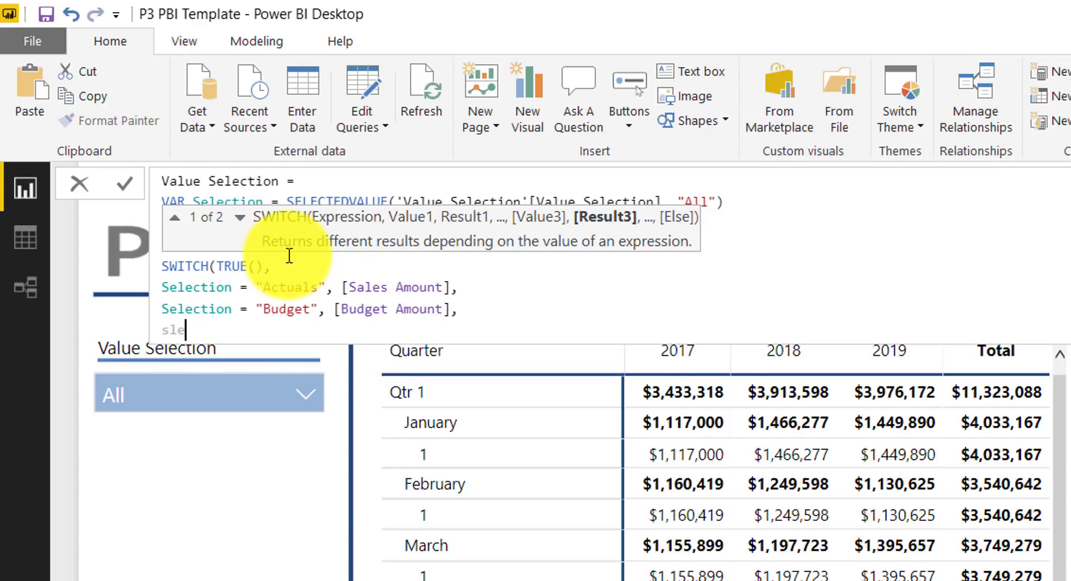
key("Down")
key("Down")
key("Down")
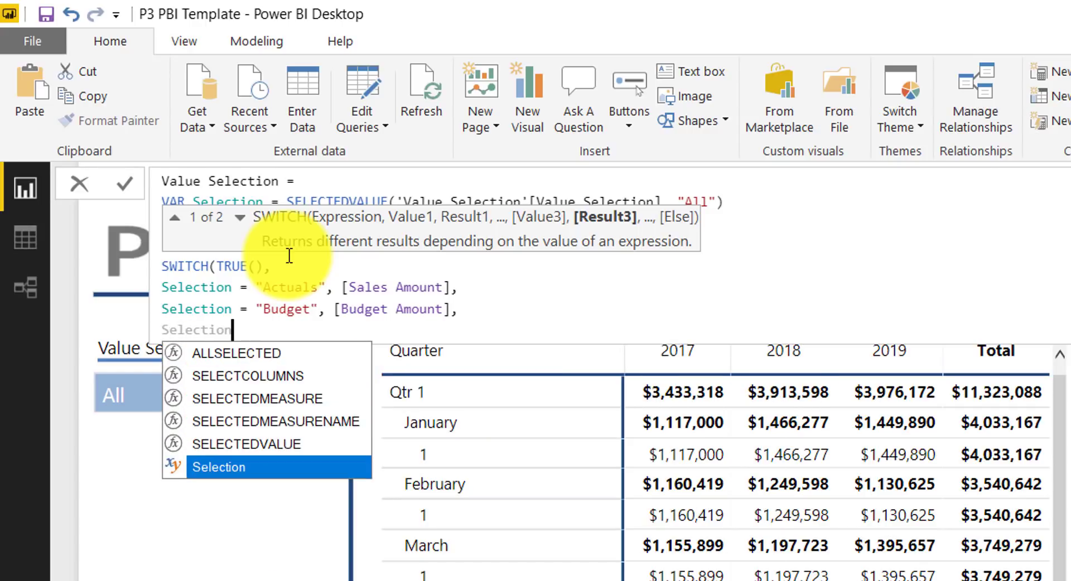
key("Down")
key("Tab")
type("= \"F")
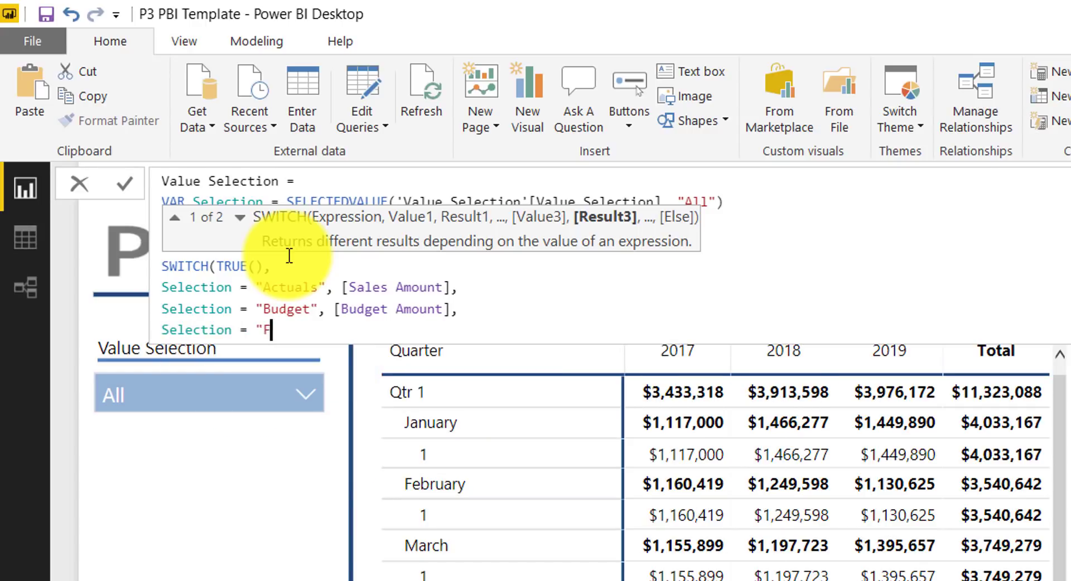
type("orecast\", ")
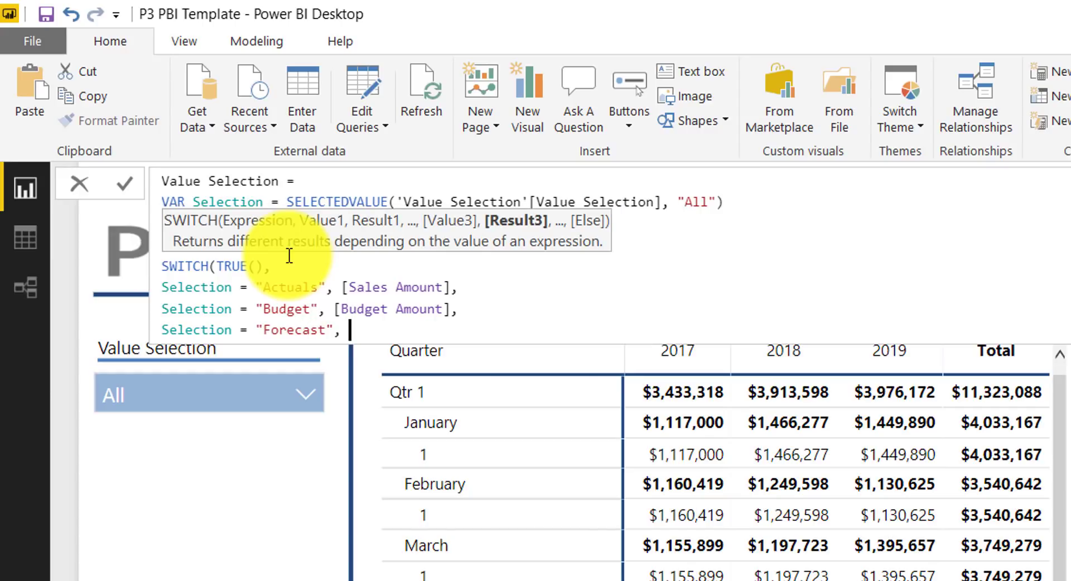
type("fore")
key("Tab")
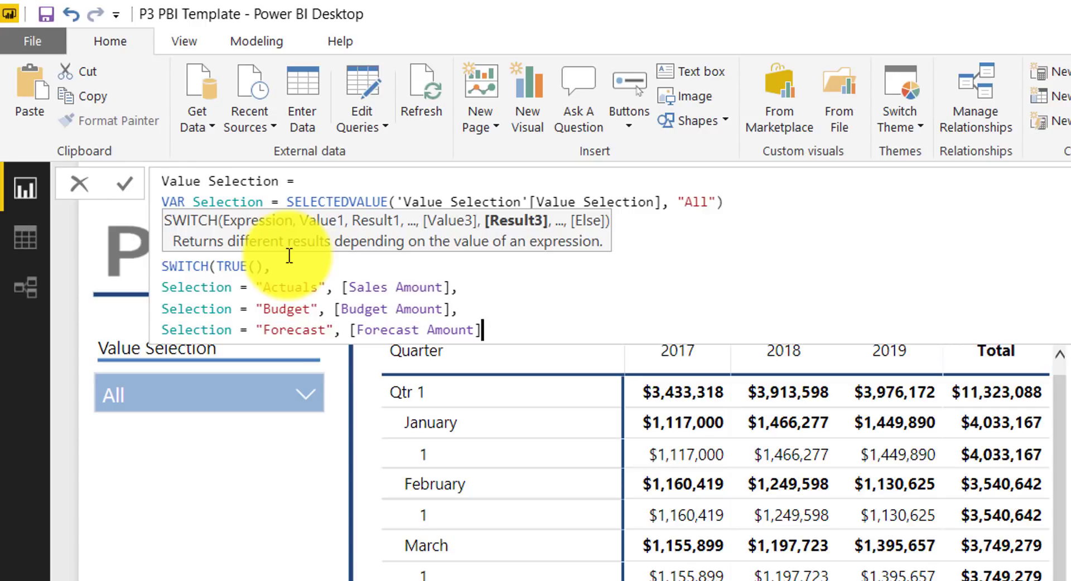
Step: Close the SWITCH with [Sales Amount] as the fallback result and commit the measure
type(",")
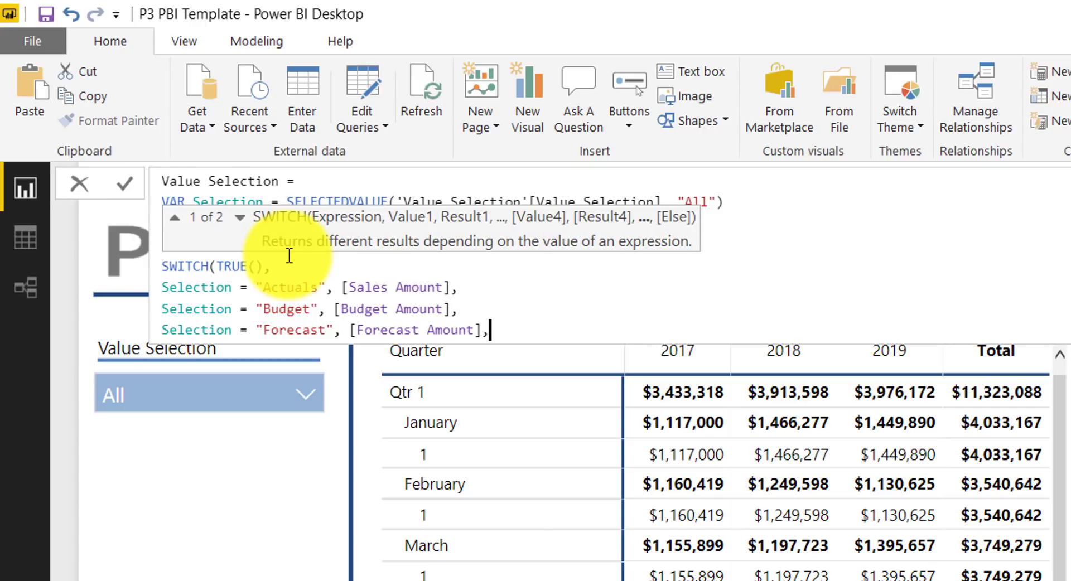
key("shift+Return")
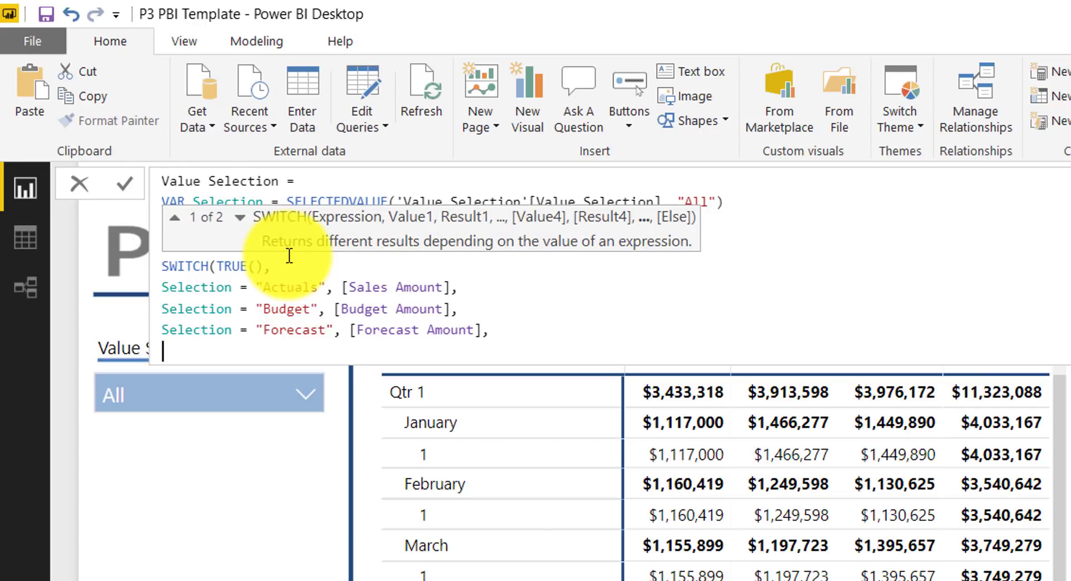
type("a")
key("BackSpace")
type("[Sales")
key("Tab")
key("shift+Return")
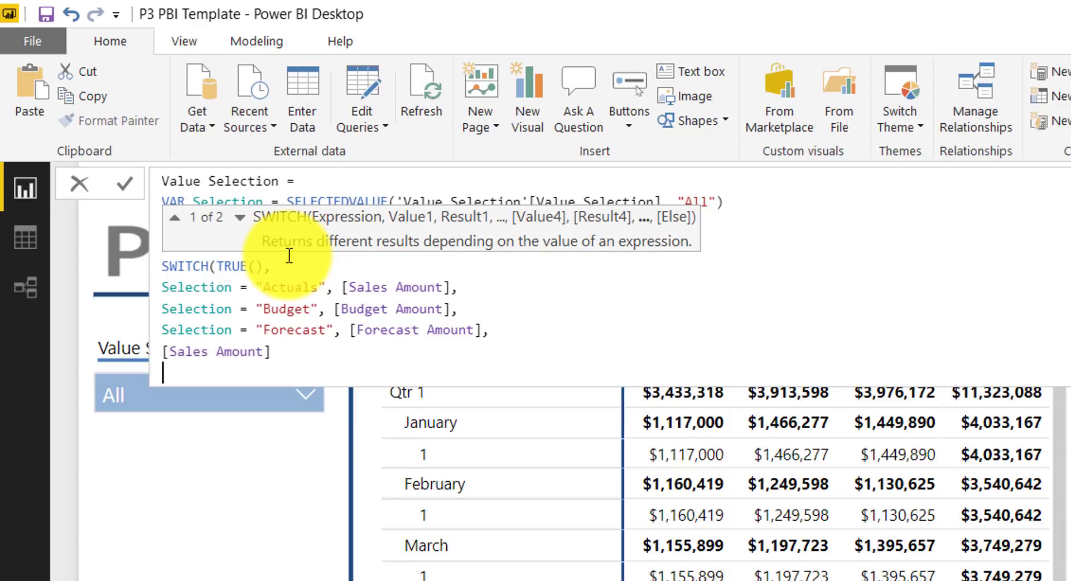
type(")")
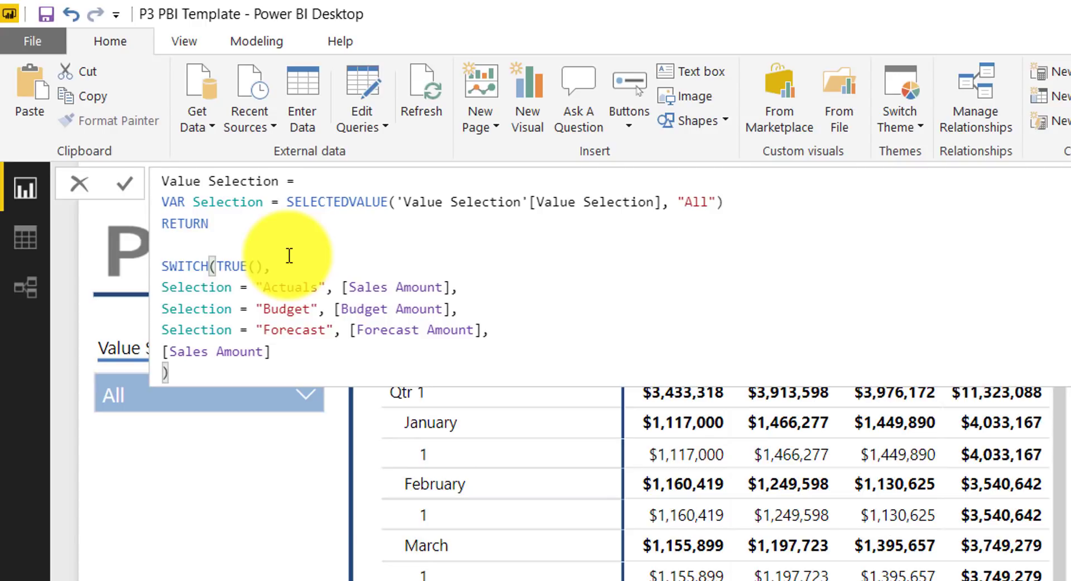
key("Return")
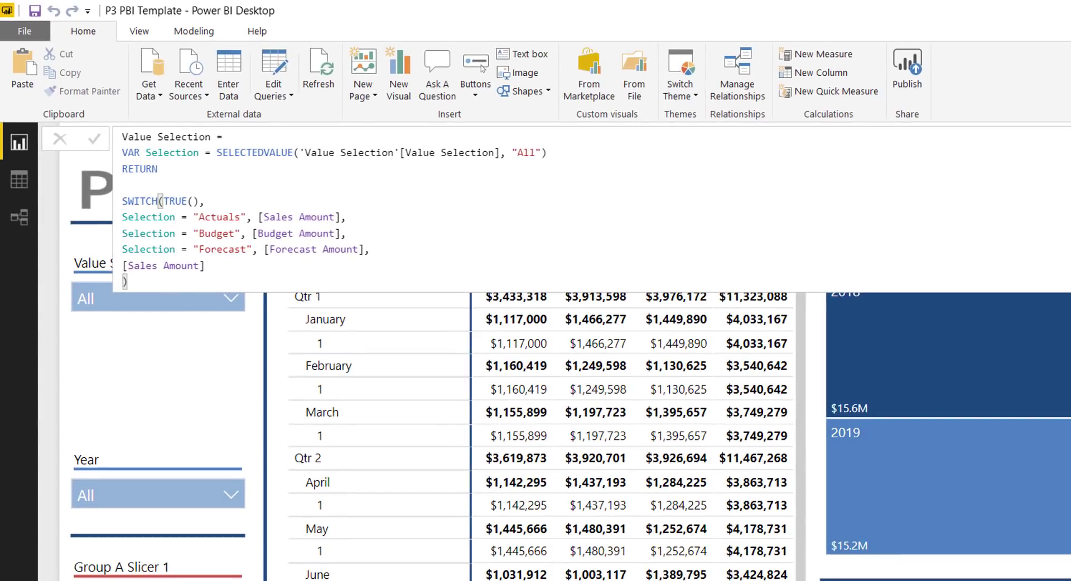
Step: Add the Value Selection measure as a card below the Value Selection slicer
left_click_drag(1069, 313, 187, 394)
left_click(240, 318)
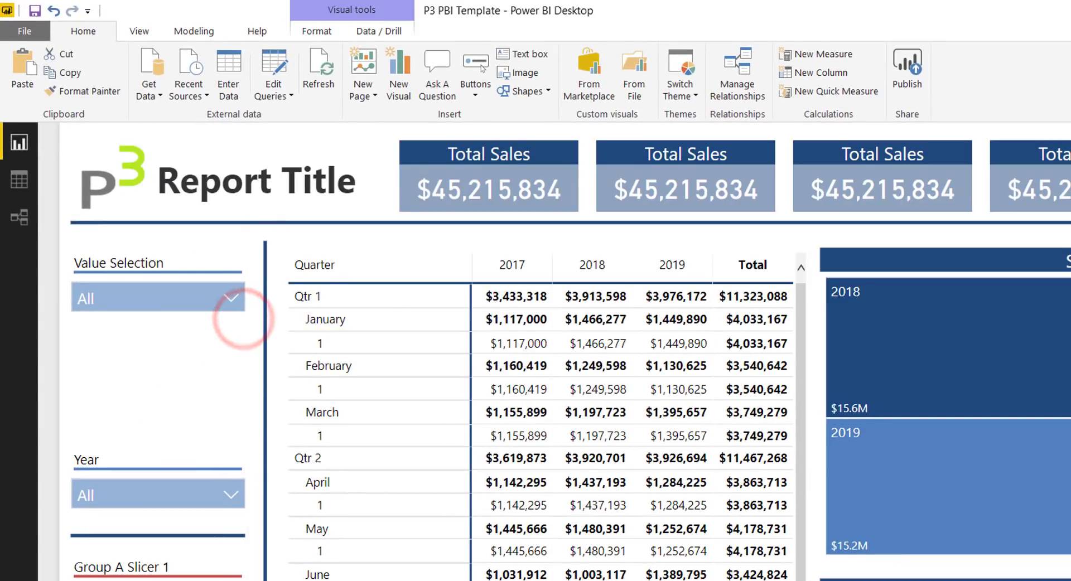
left_click_drag(225, 282, 167, 357)
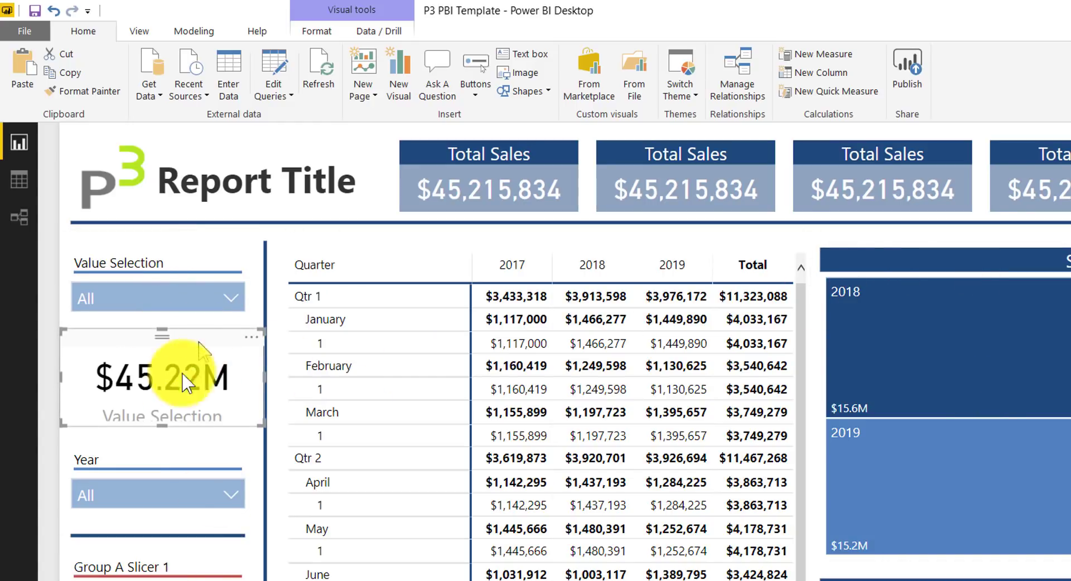
left_click(167, 312)
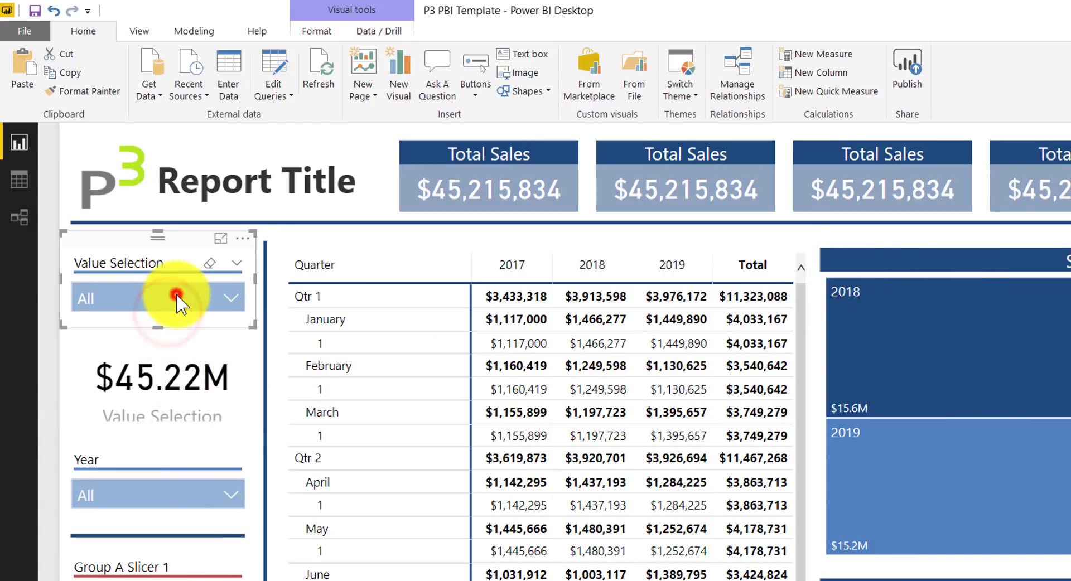
Step: Pick Actuals, Budget, then Forecast in the slicer to check the card's total changes
left_click(146, 327)
left_click(235, 297)
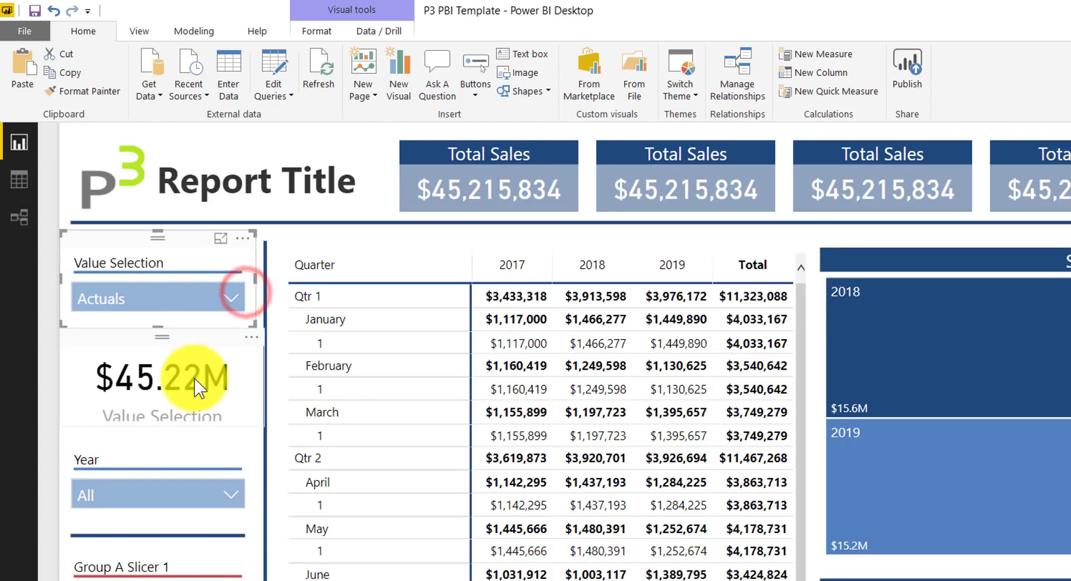
left_click(230, 297)
left_click(148, 349)
left_click(229, 297)
left_click(229, 305)
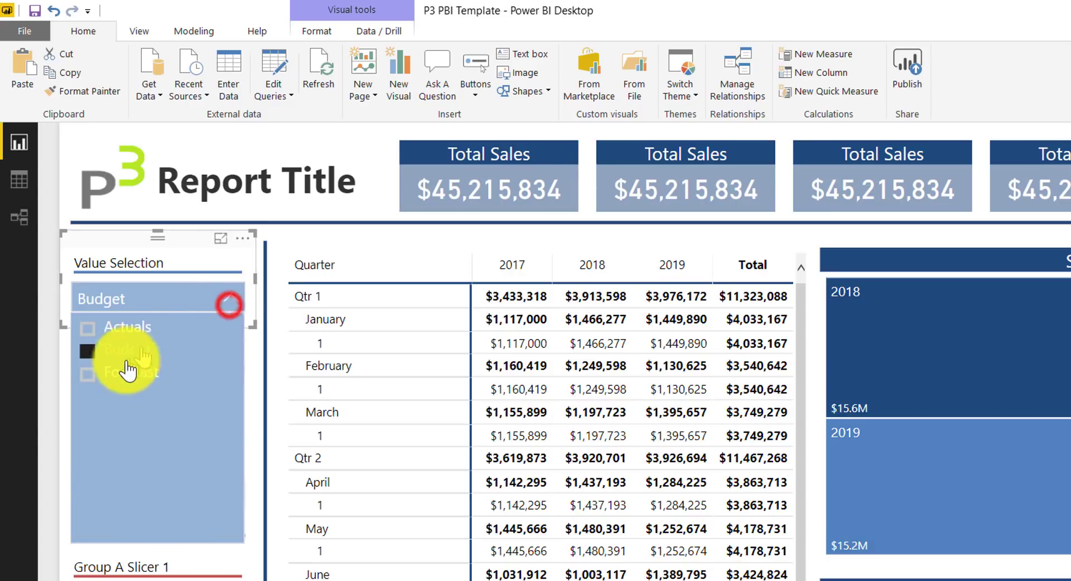
left_click(124, 373)
left_click(226, 300)
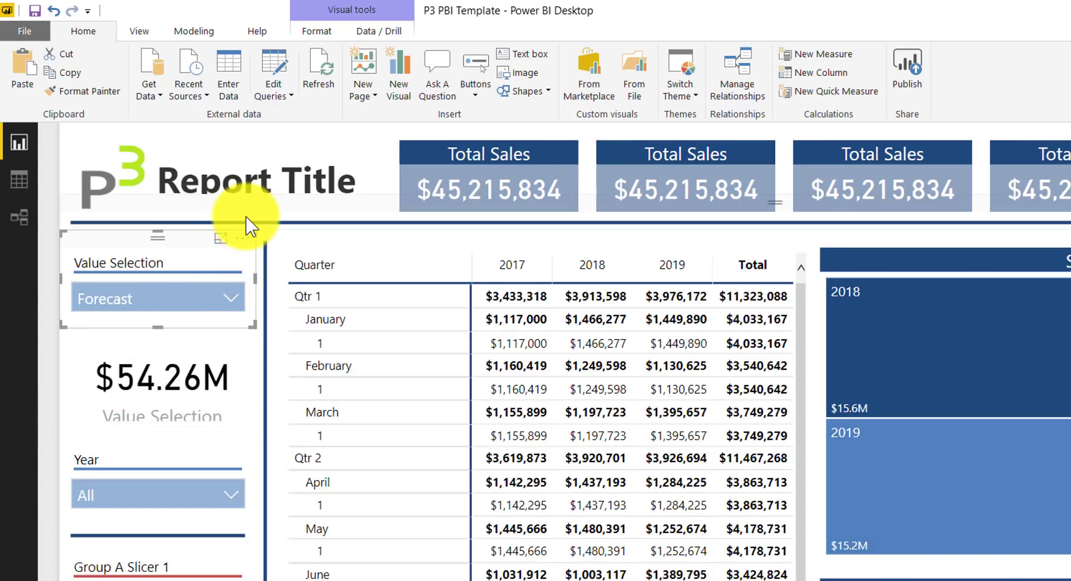
Step: Reset the slicer to All and add Value Selection to the quarterly matrix's values
left_click(189, 301)
left_click(191, 299)
left_click(209, 263)
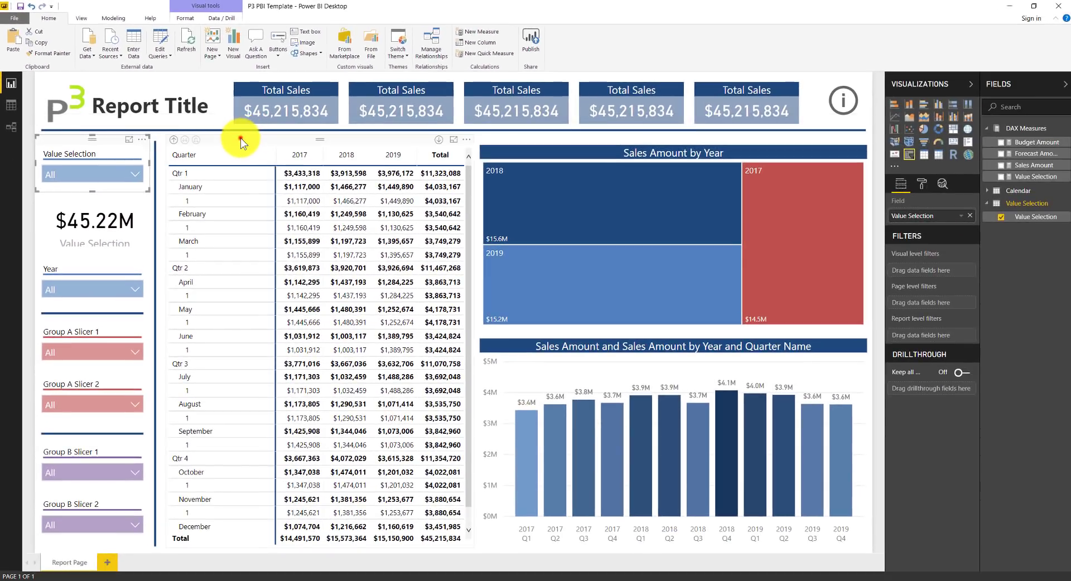
left_click(240, 138)
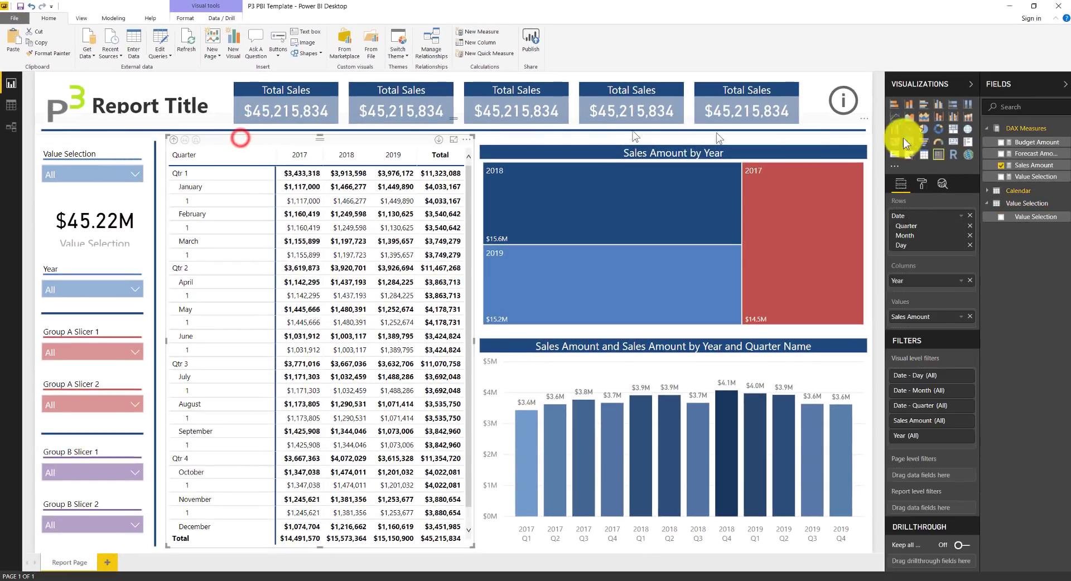
left_click_drag(1017, 178, 956, 326)
Step: Swap Sales Amount for Value Selection in the treemap and the quarterly column chart's values and colour saturation
left_click(727, 145)
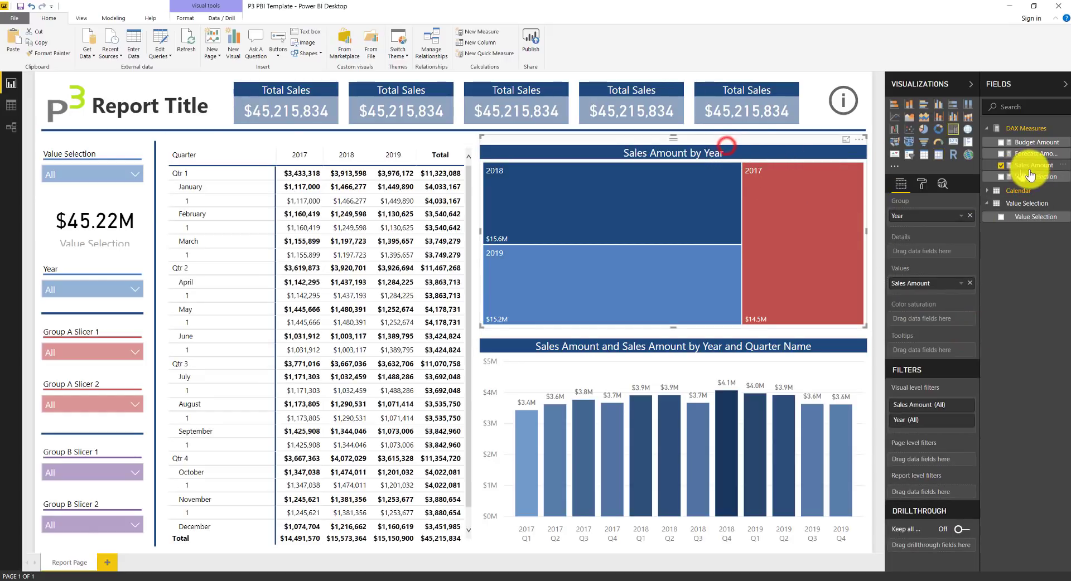
left_click_drag(1031, 176, 952, 288)
left_click(971, 296)
left_click(643, 355)
left_click_drag(1016, 174, 957, 281)
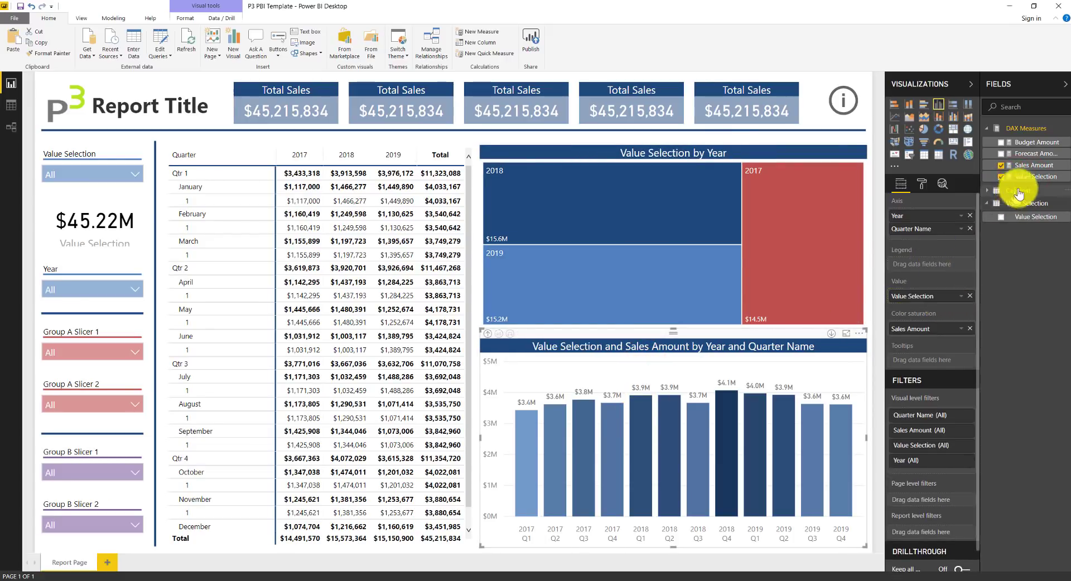
left_click_drag(1020, 193, 933, 335)
Step: Put Value Selection in the fields of all five Total Sales cards
left_click(289, 104)
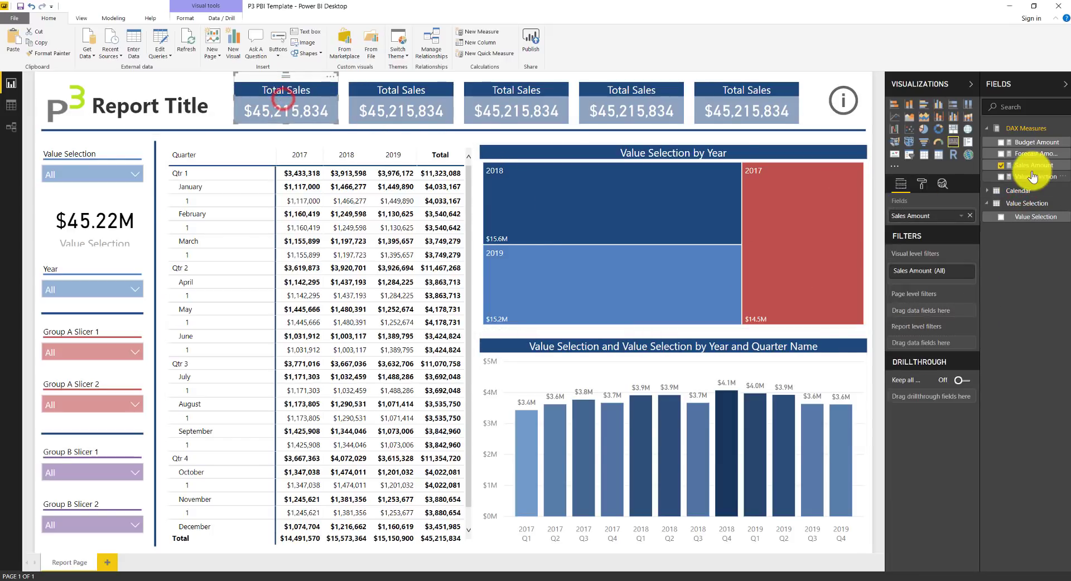
left_click_drag(1033, 177, 938, 219)
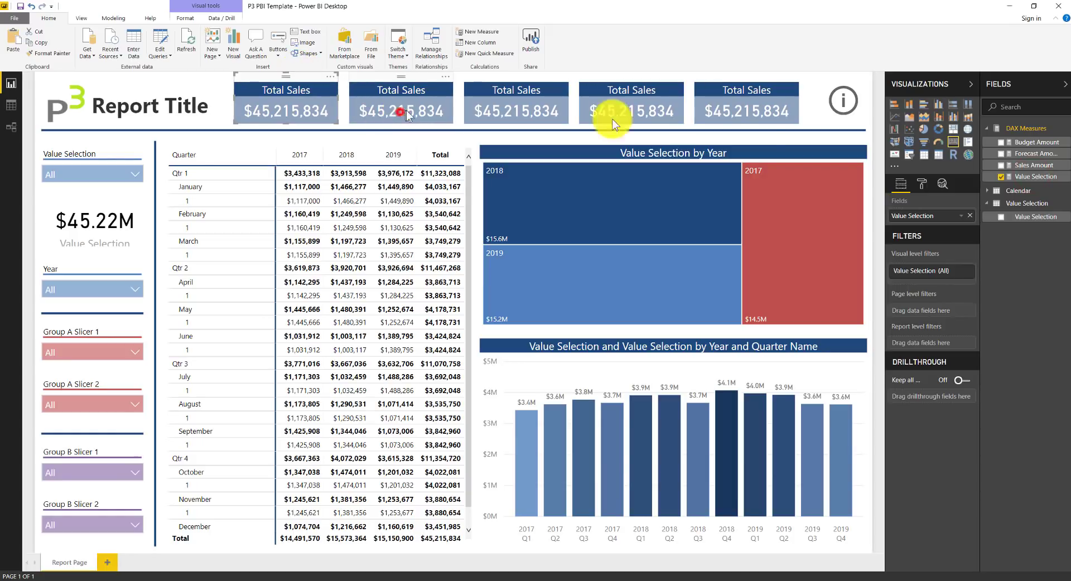
left_click_drag(1036, 176, 932, 216)
left_click(509, 84)
left_click_drag(1036, 177, 943, 217)
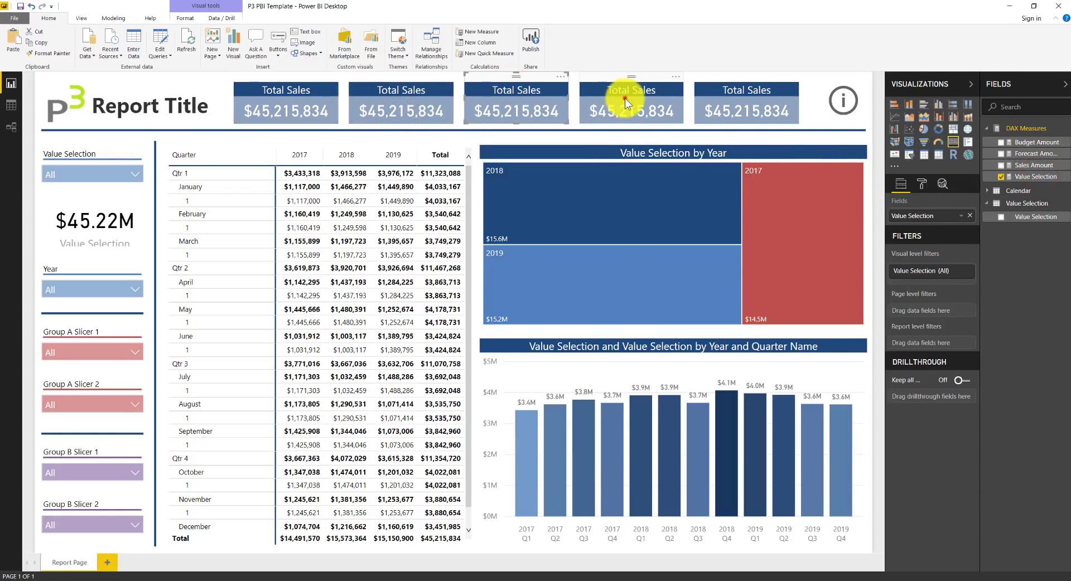
left_click(625, 98)
left_click_drag(1036, 176, 935, 201)
left_click(779, 101)
left_click_drag(1035, 165, 951, 212)
left_click_drag(1036, 176, 950, 215)
Step: Cycle the Value Selection slicer through Budget, Forecast and Actuals to verify every visual responds
left_click(82, 171)
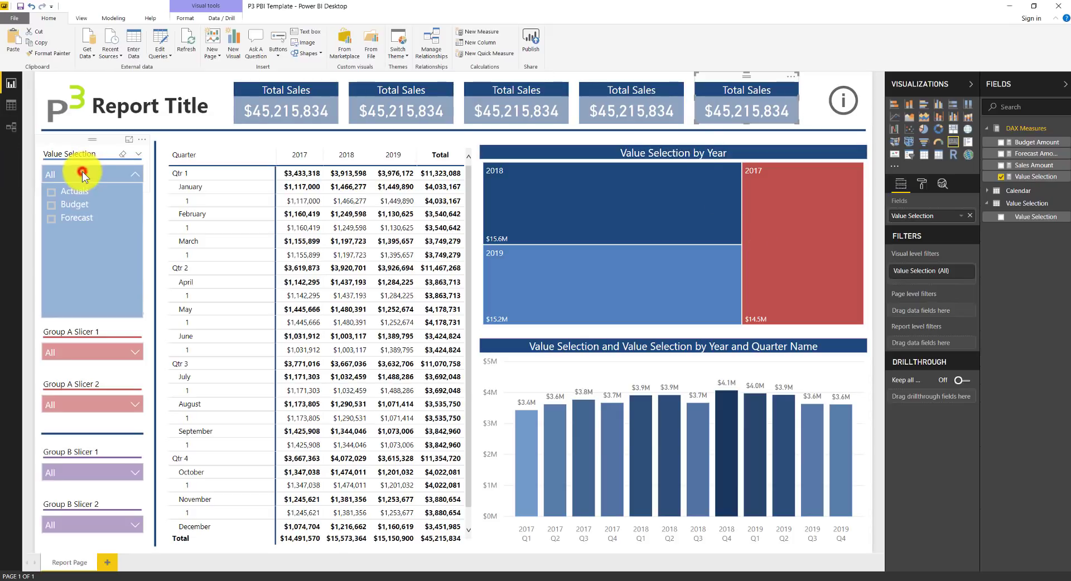
left_click(83, 205)
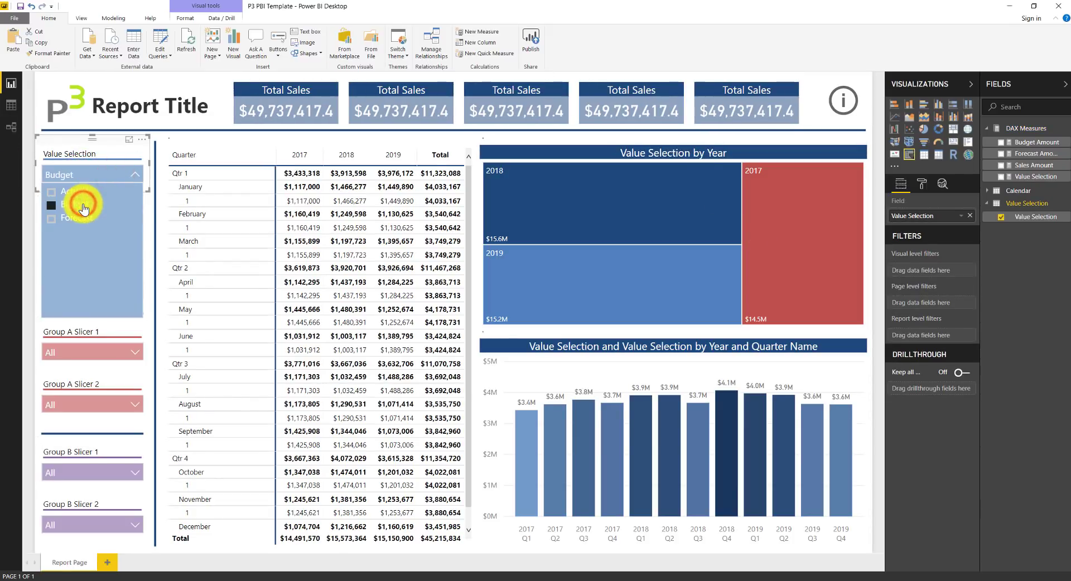
left_click(79, 222)
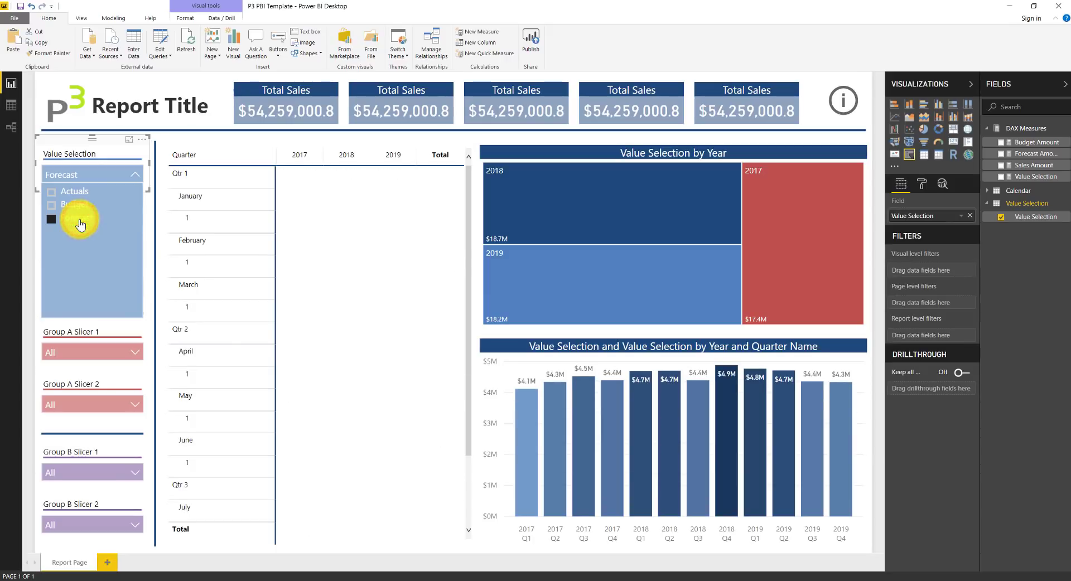
left_click(85, 204)
left_click(84, 205)
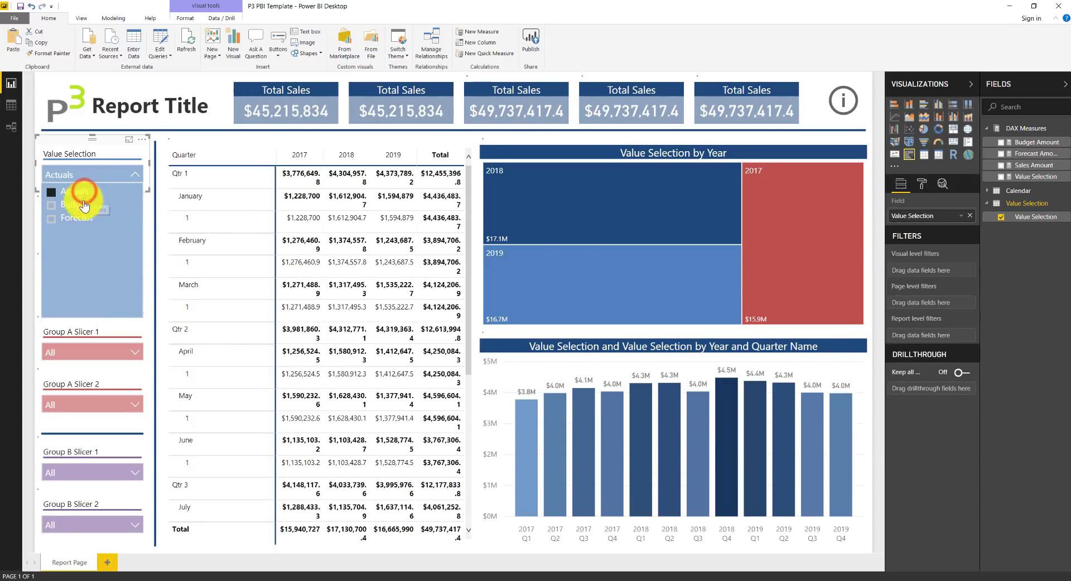
left_click(81, 212)
left_click(81, 219)
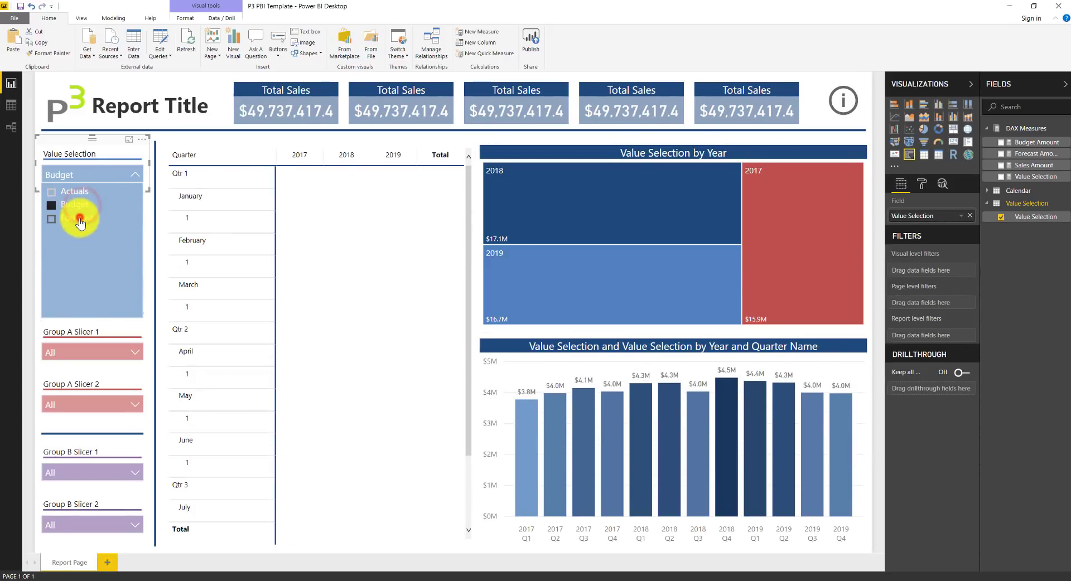
left_click(82, 191)
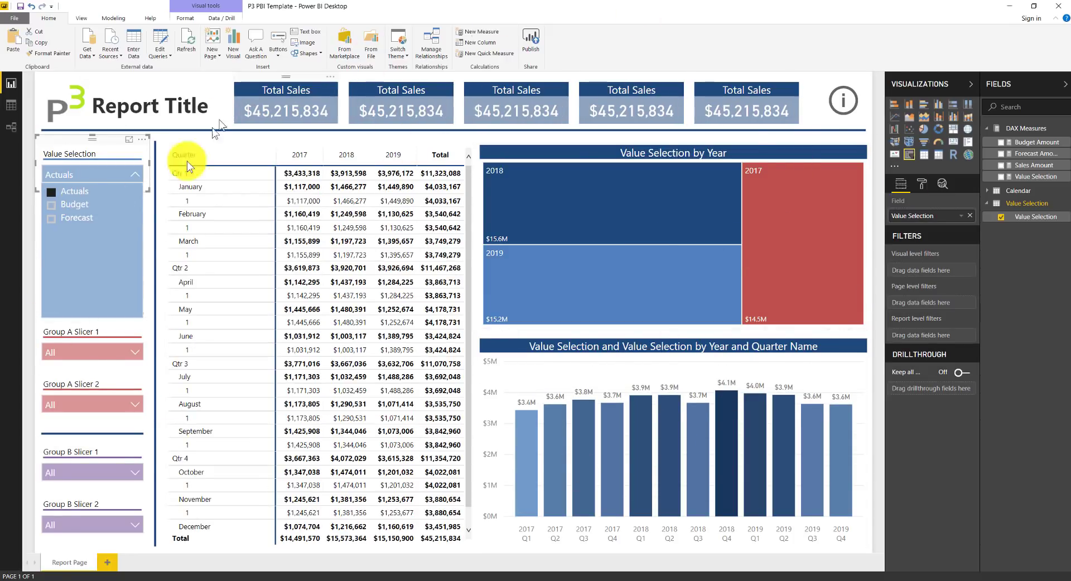
left_click(50, 207)
left_click(81, 219)
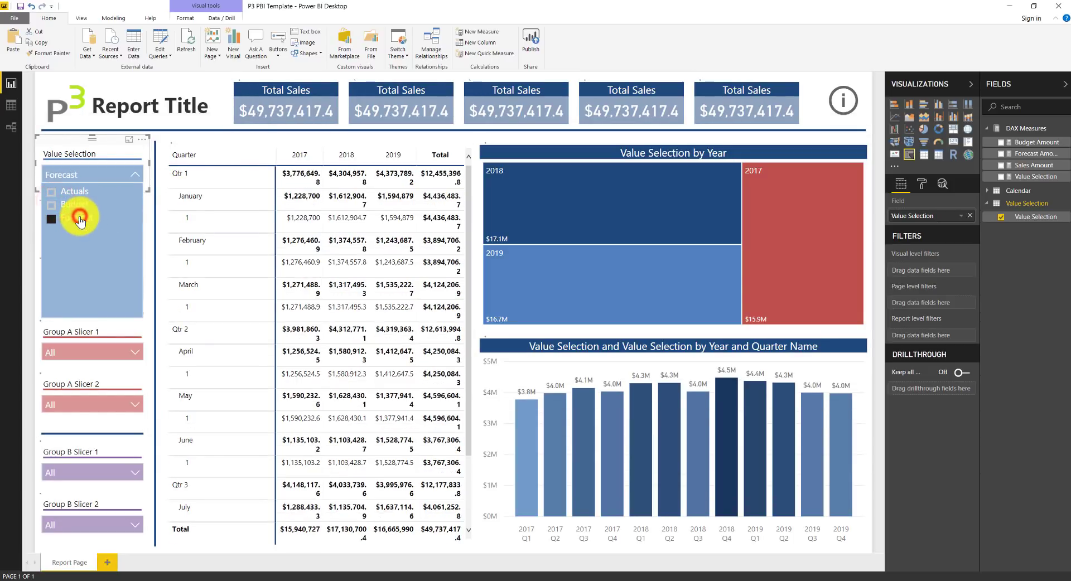
left_click(76, 192)
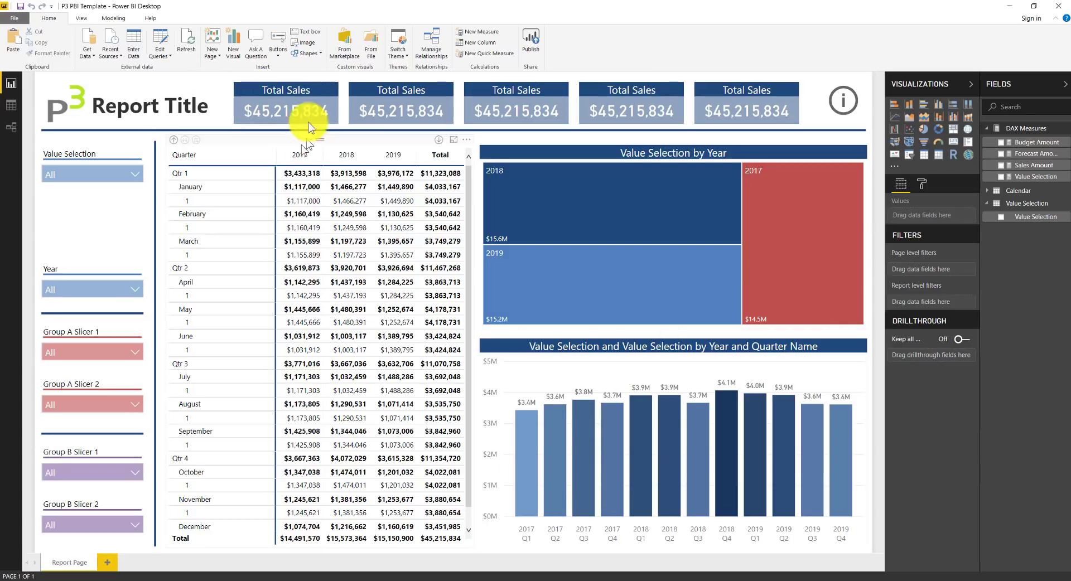
Step: Inspect the Value Selection SWITCH formula and its SELECTEDVALUE 'All' fallback, then start a blank measure
left_click(1034, 177)
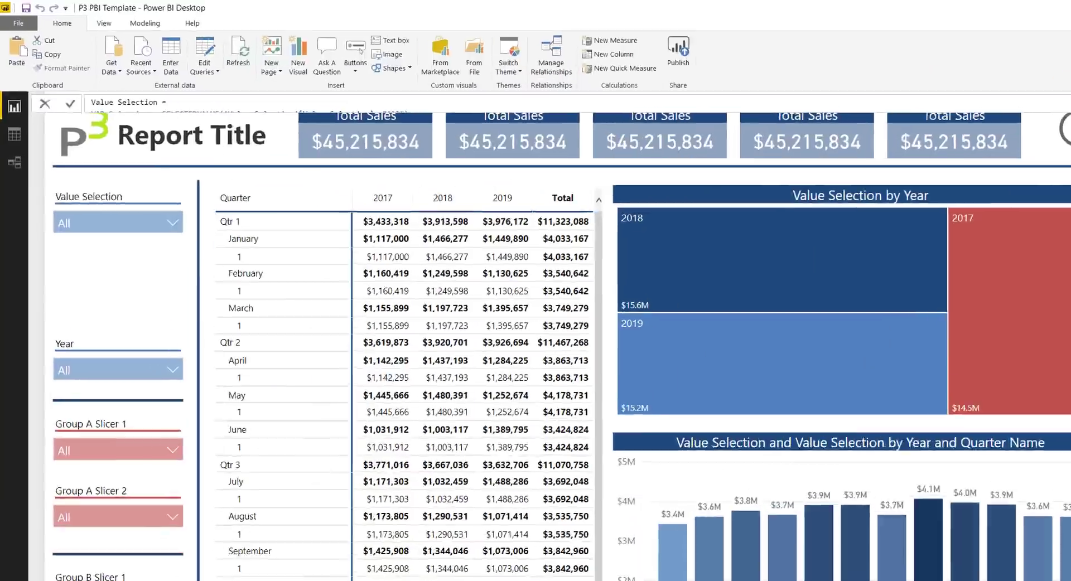
left_click(875, 82)
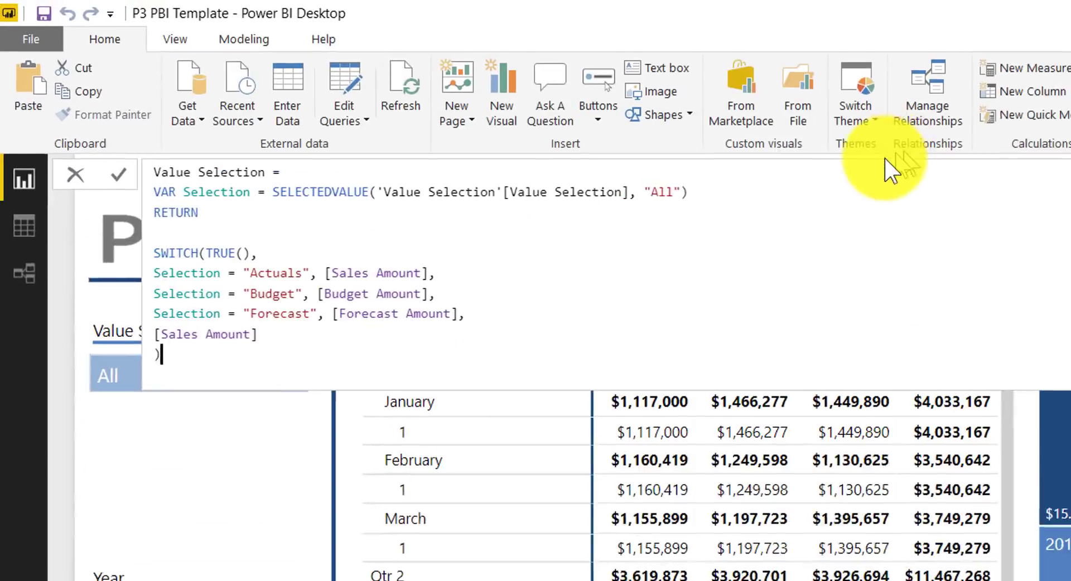
left_click_drag(335, 90, 244, 79)
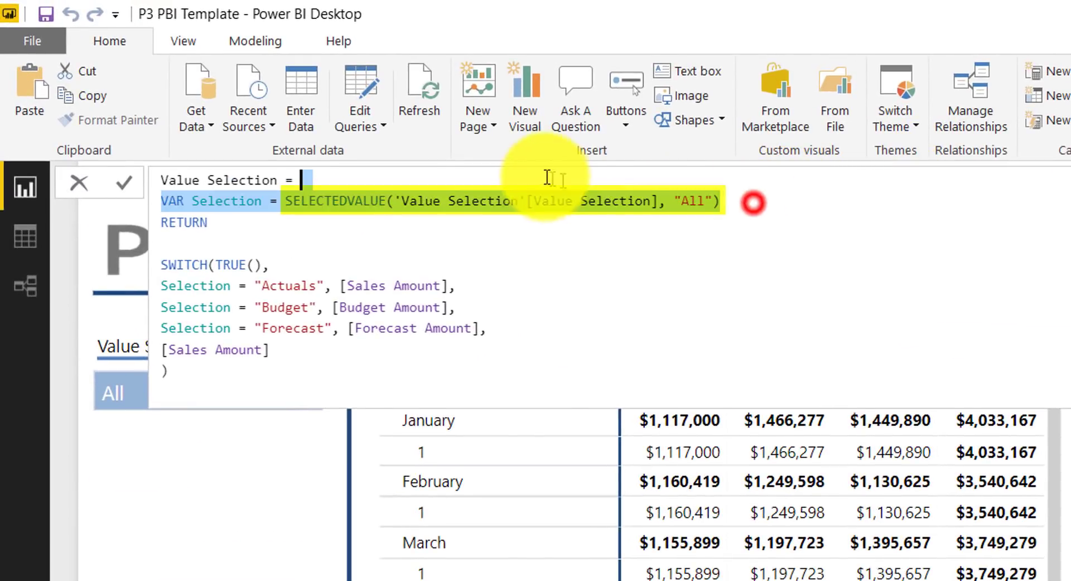
left_click(286, 202)
key("ctrl+shift+Right")
key("ctrl+shift+Right")
key("ctrl+shift+Right")
key("ctrl+shift+Right")
key("ctrl+shift+Right")
key("ctrl+shift+Right")
key("ctrl+shift+Right")
key("ctrl+shift+Right")
key("ctrl+shift+Right")
key("ctrl+shift+Right")
left_click(312, 268)
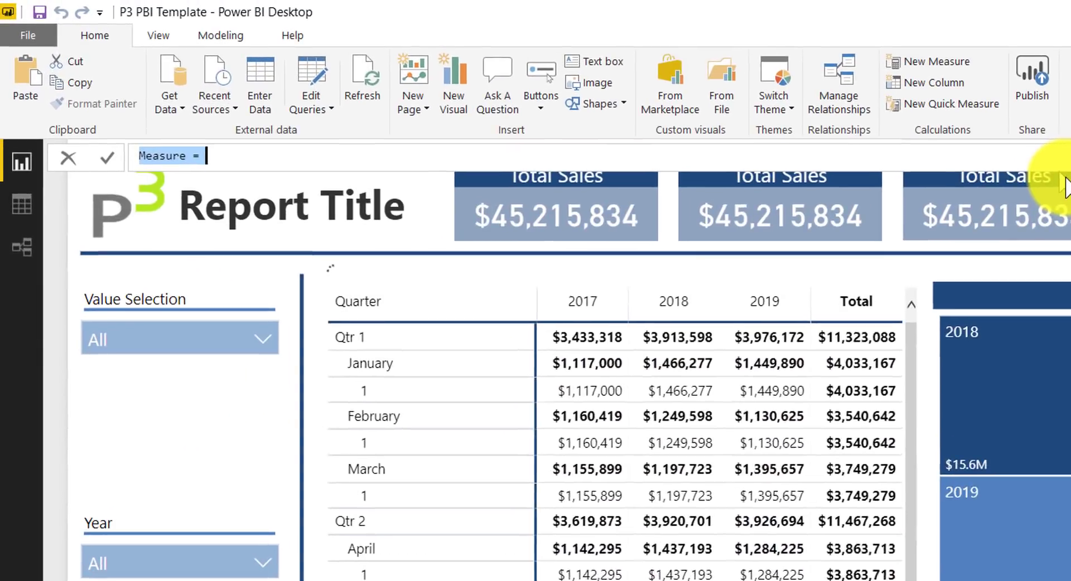
Step: Enter Value Name = SELECTEDVALUE('Value Selection'[Value Selection], "All"), commit it, and select the first card
type("Value Nam")
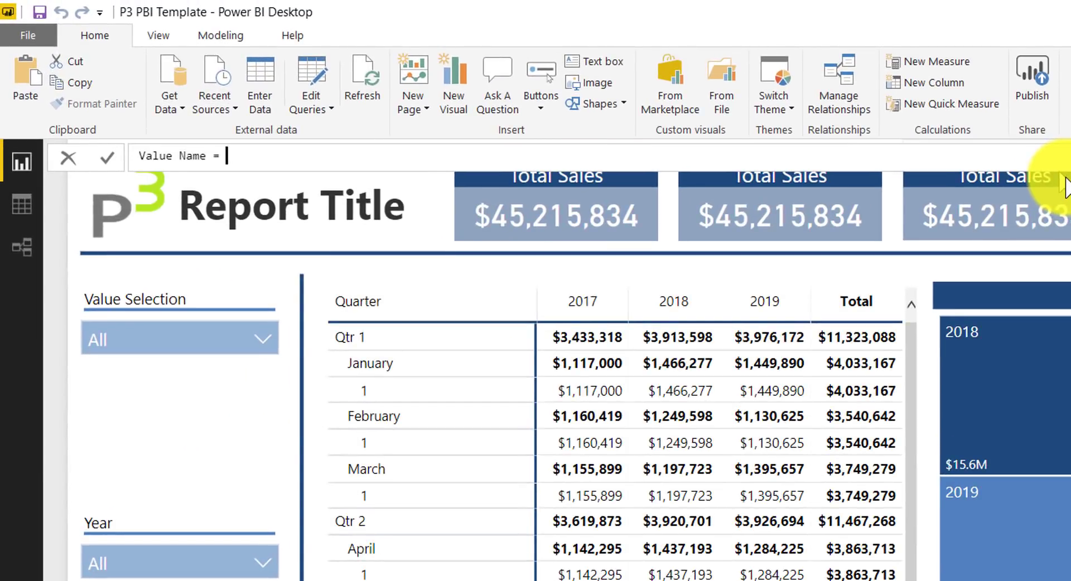
type("SELECTEDVALUE('Value Selection'[Value Selection], \"All\")")
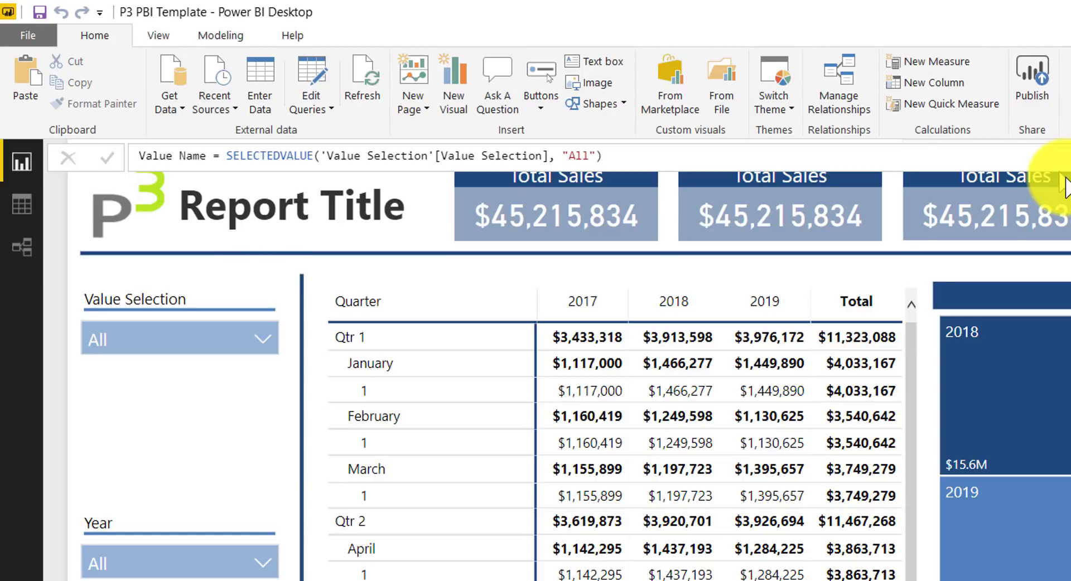
left_click(597, 213)
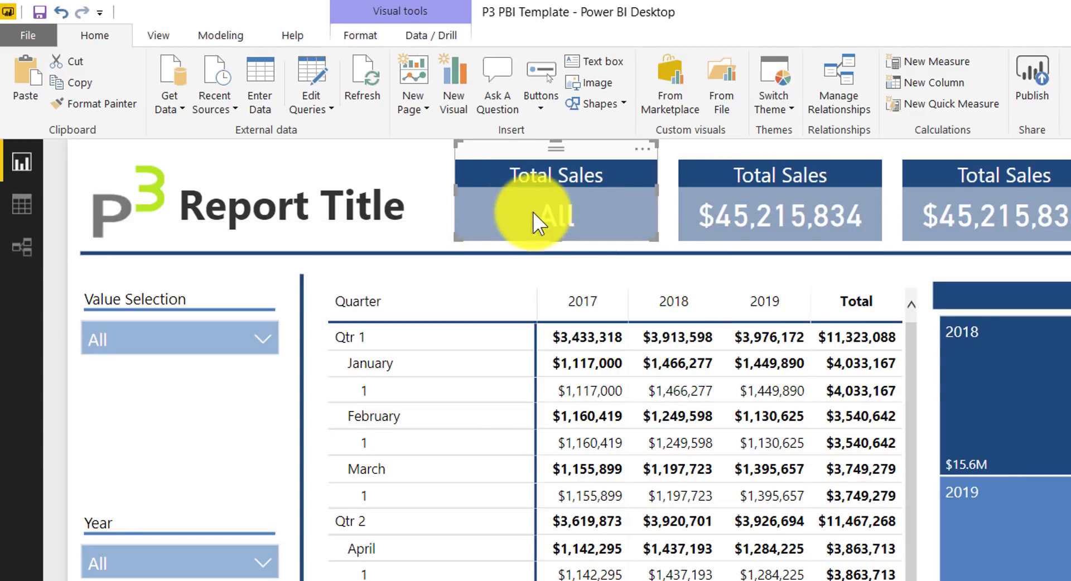
left_click(263, 338)
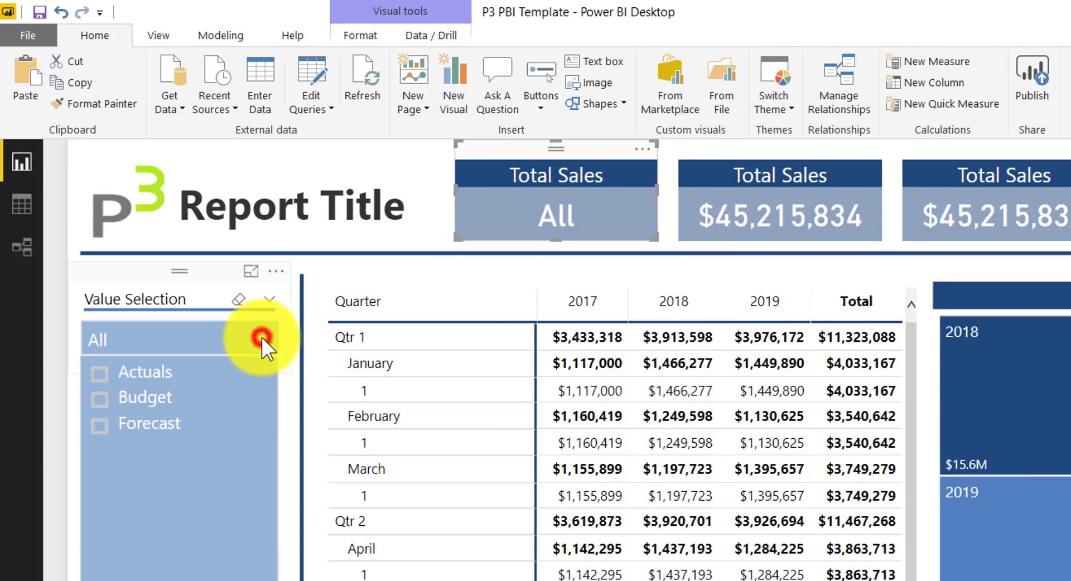
left_click(156, 373)
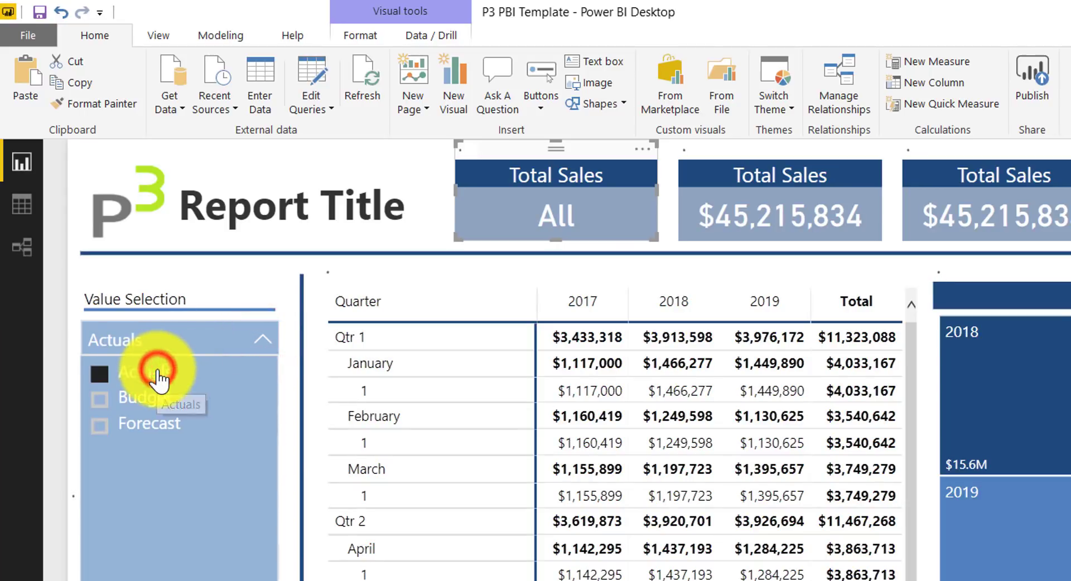
left_click(138, 400)
left_click(138, 430)
left_click(261, 340)
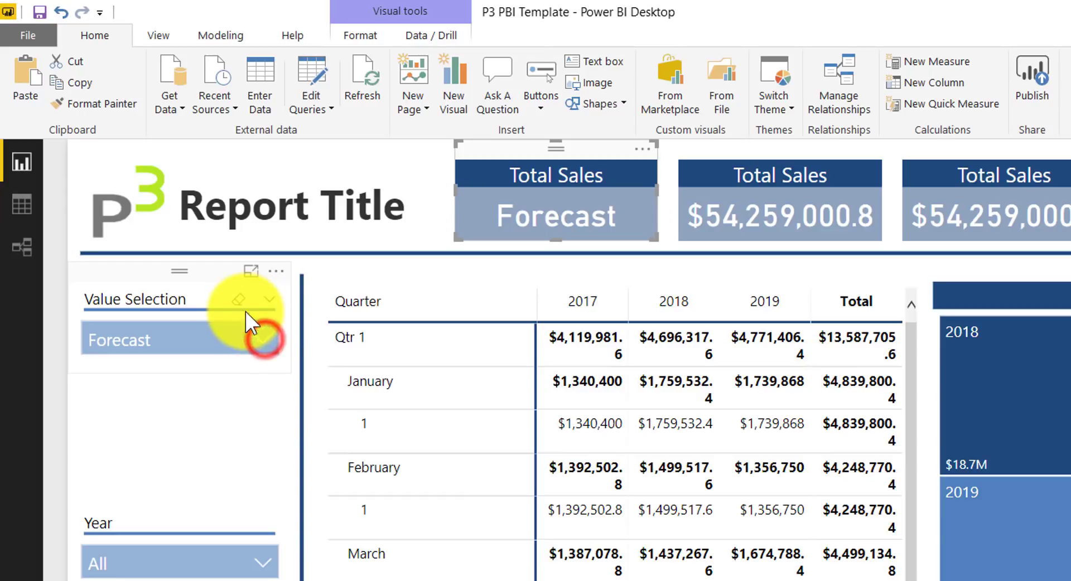
left_click(241, 304)
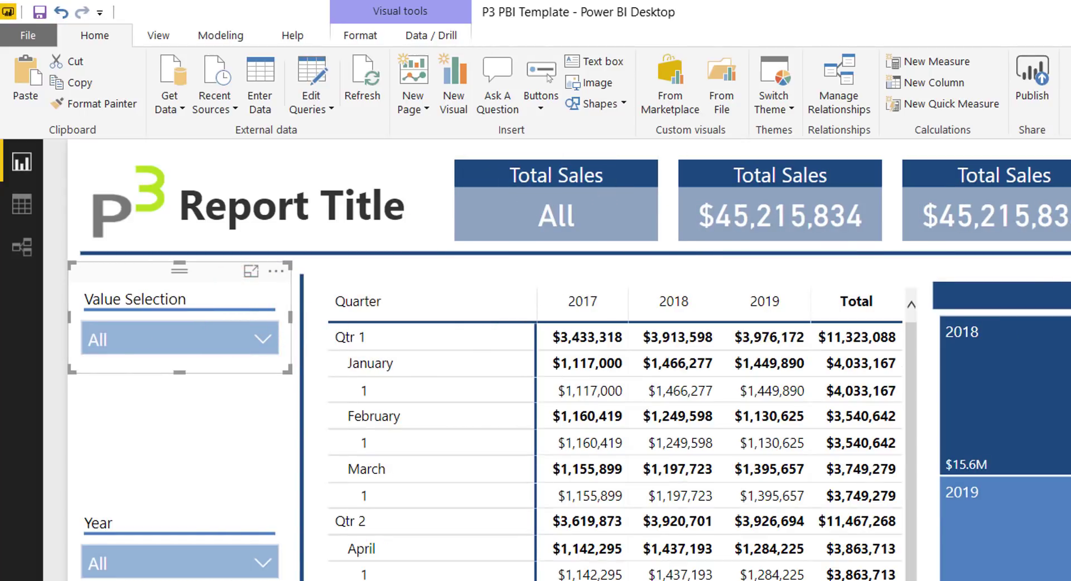
Step: Change the Value Name measure's fallback from "All" to "Actuals"
left_click(577, 158)
type("\"Act")
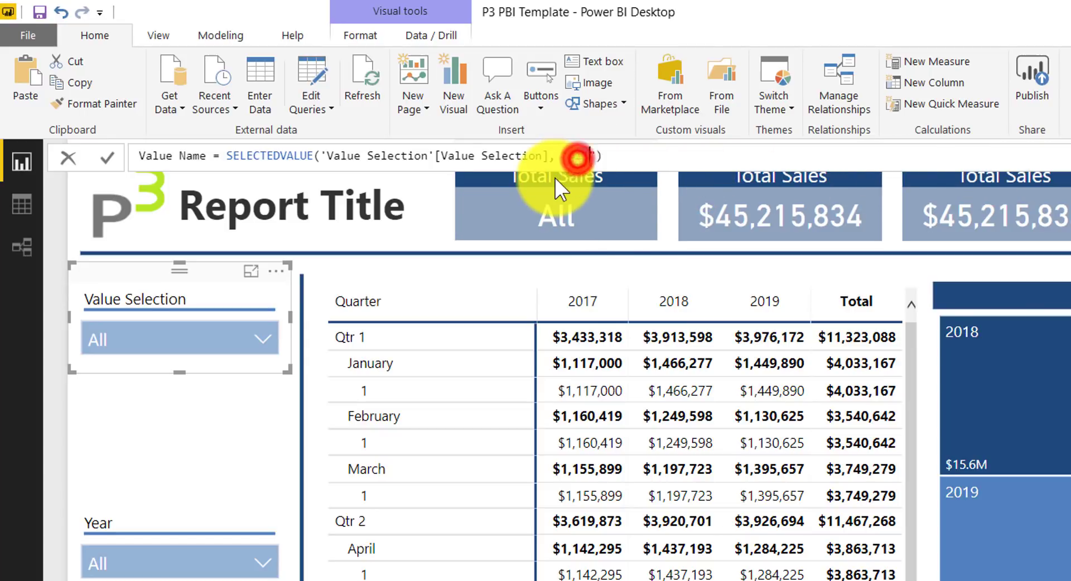
type("uals")
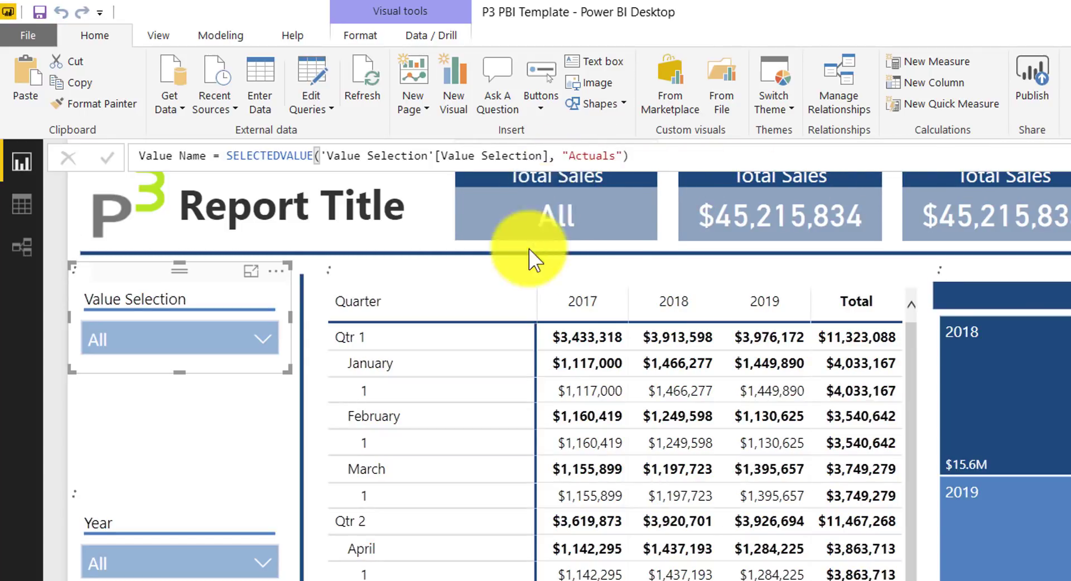
key("Return")
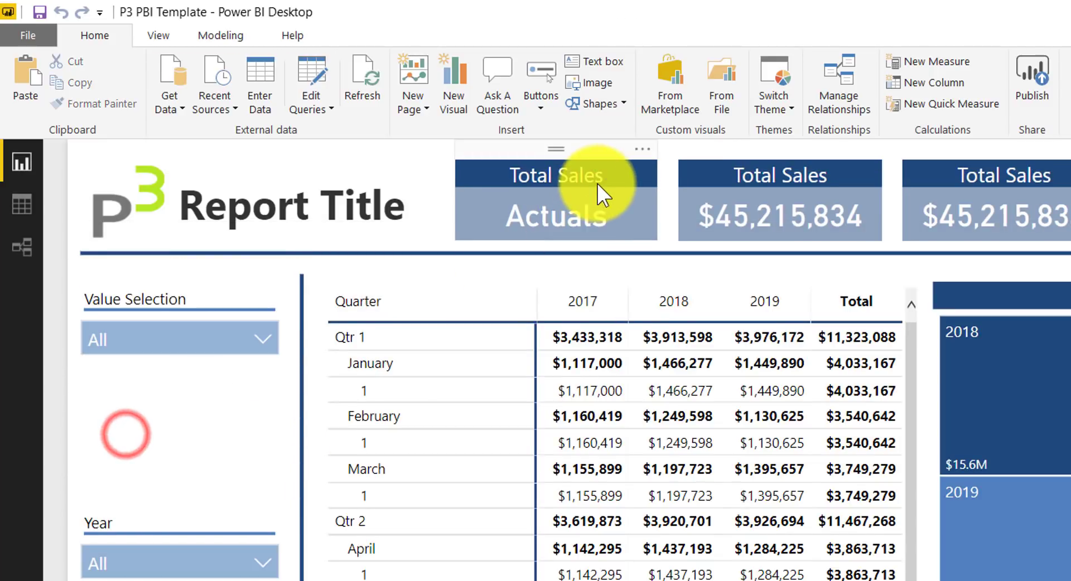
Step: Test Actuals, Budget and Forecast in the Value Selection slicer, then select the first card
left_click(225, 328)
left_click(155, 371)
left_click(132, 397)
left_click(161, 427)
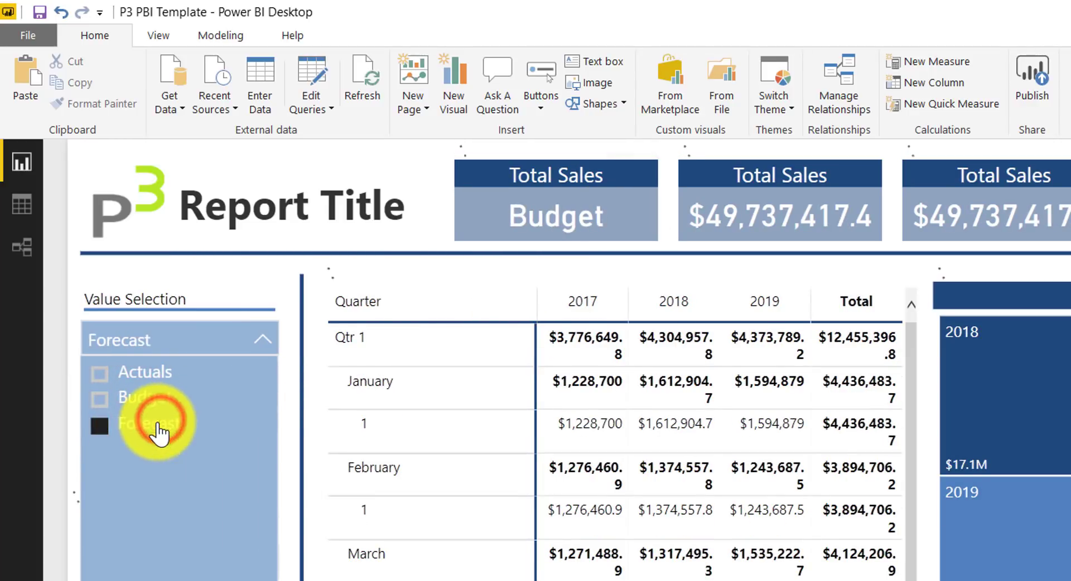
left_click(494, 201)
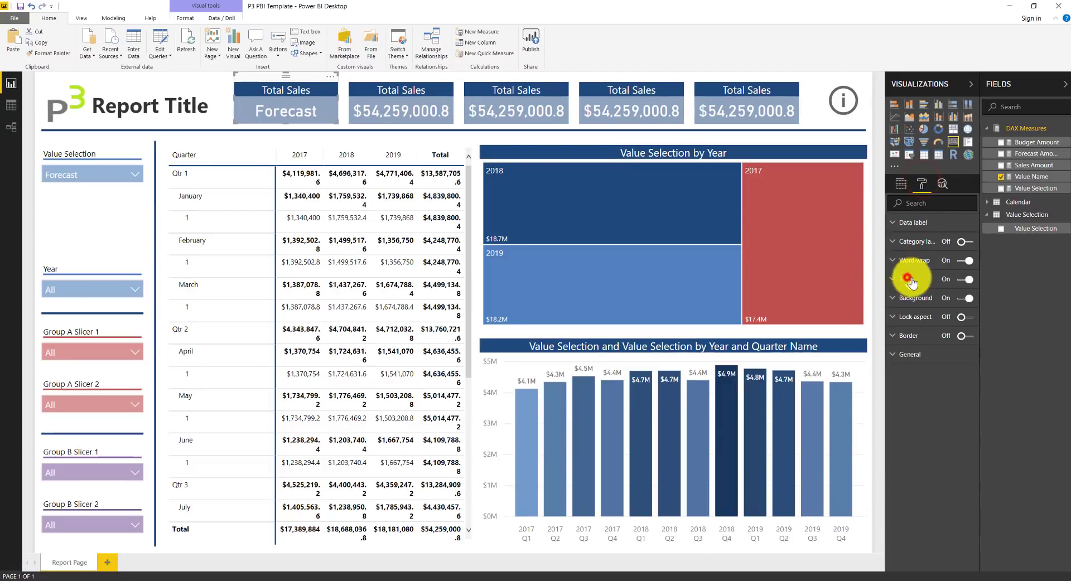
Step: Give the first card the title 'Value Selection' and set the slicer to Actuals
left_click(904, 279)
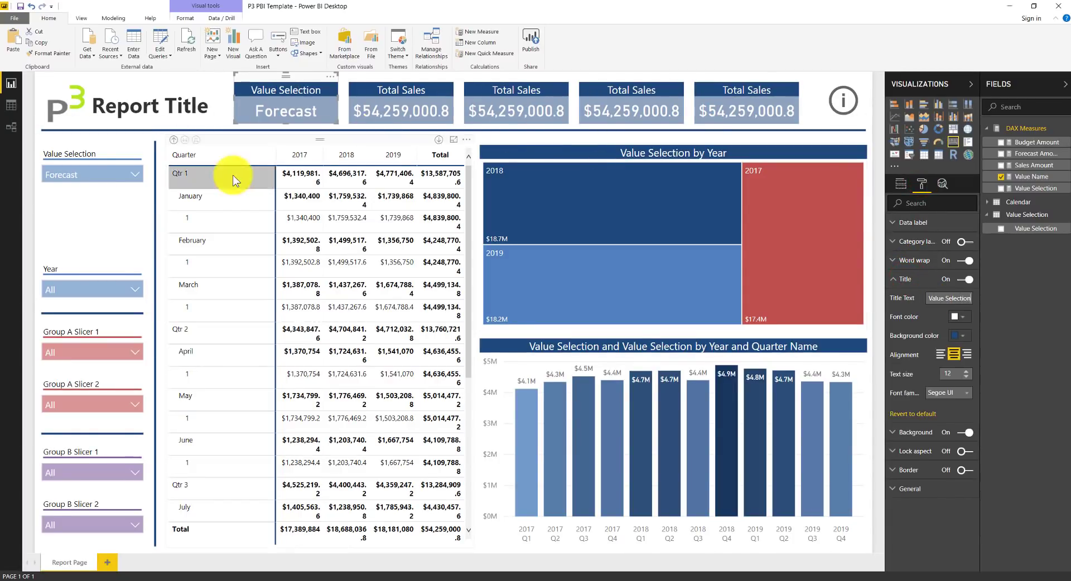
left_click(103, 174)
left_click(82, 192)
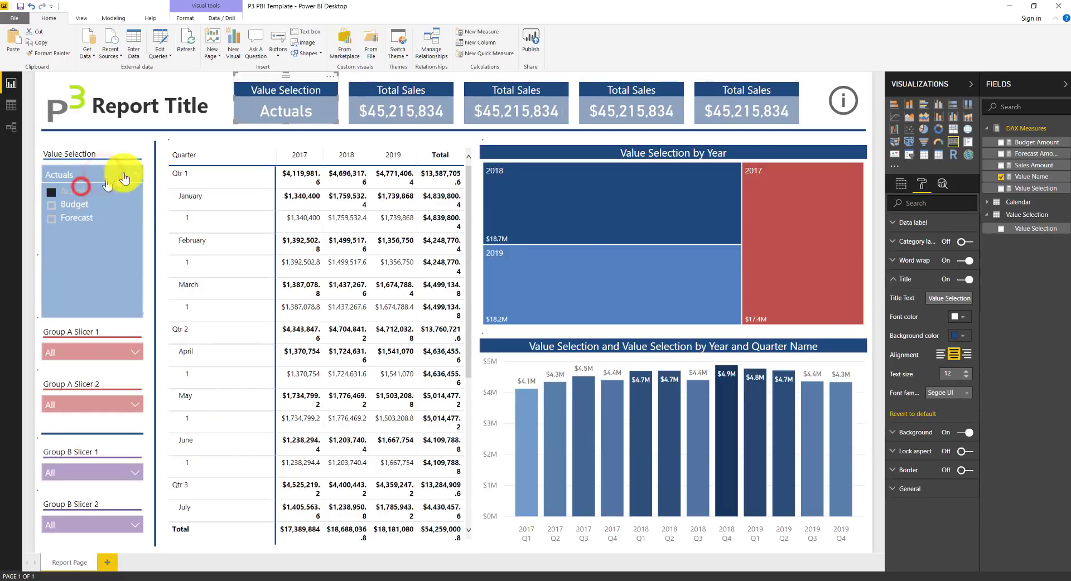
left_click(124, 172)
left_click(1013, 189)
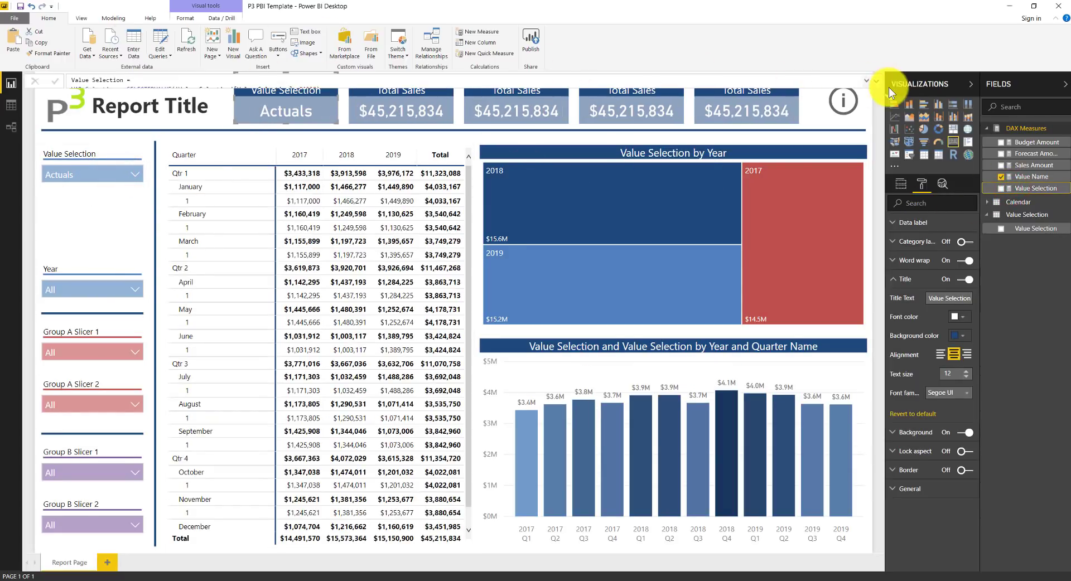
left_click(876, 83)
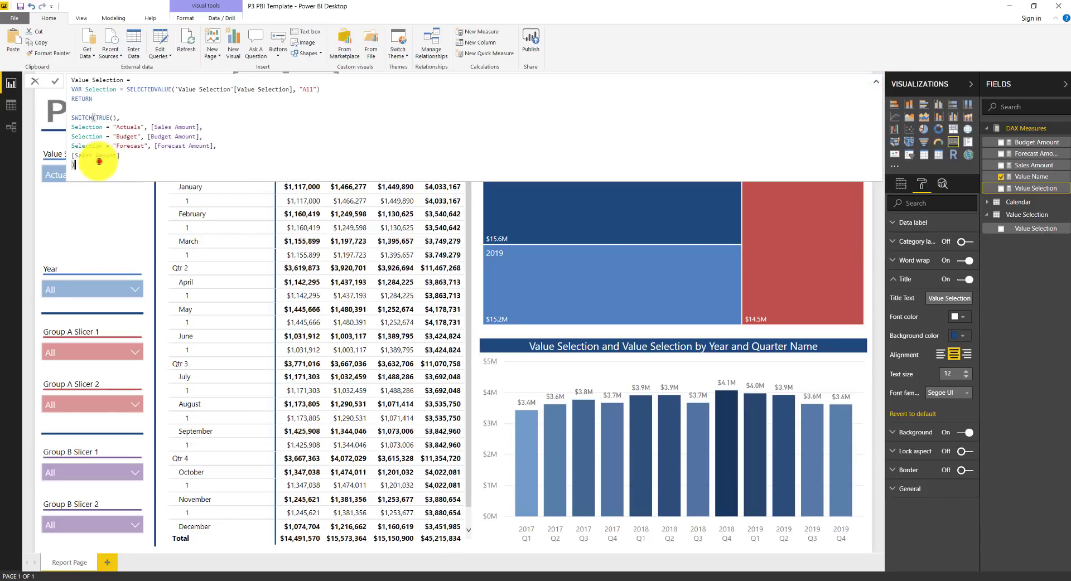
left_click_drag(89, 151, 318, 90)
left_click(79, 89)
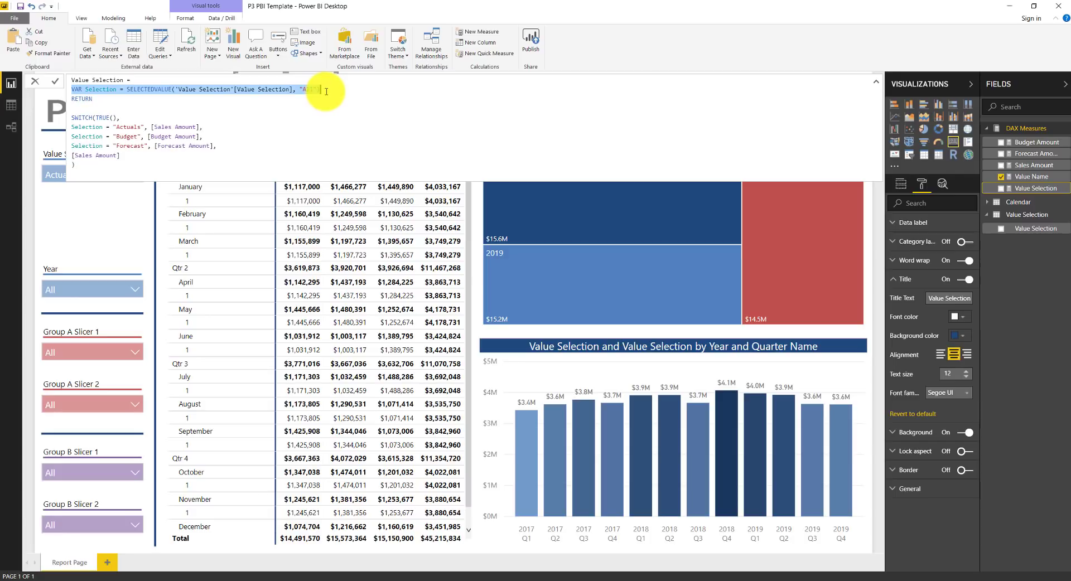
left_click(319, 91)
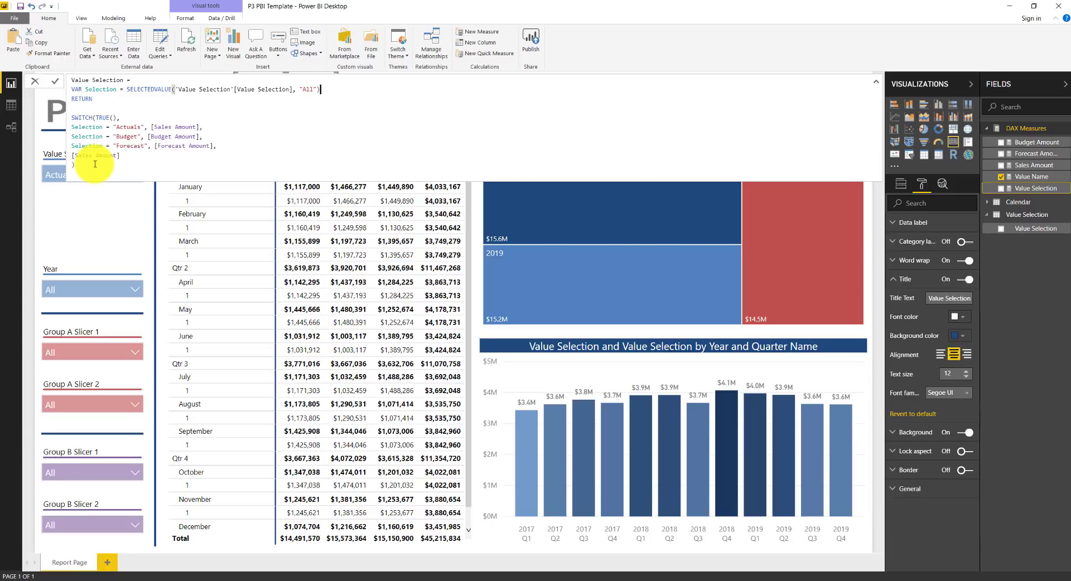
left_click(876, 82)
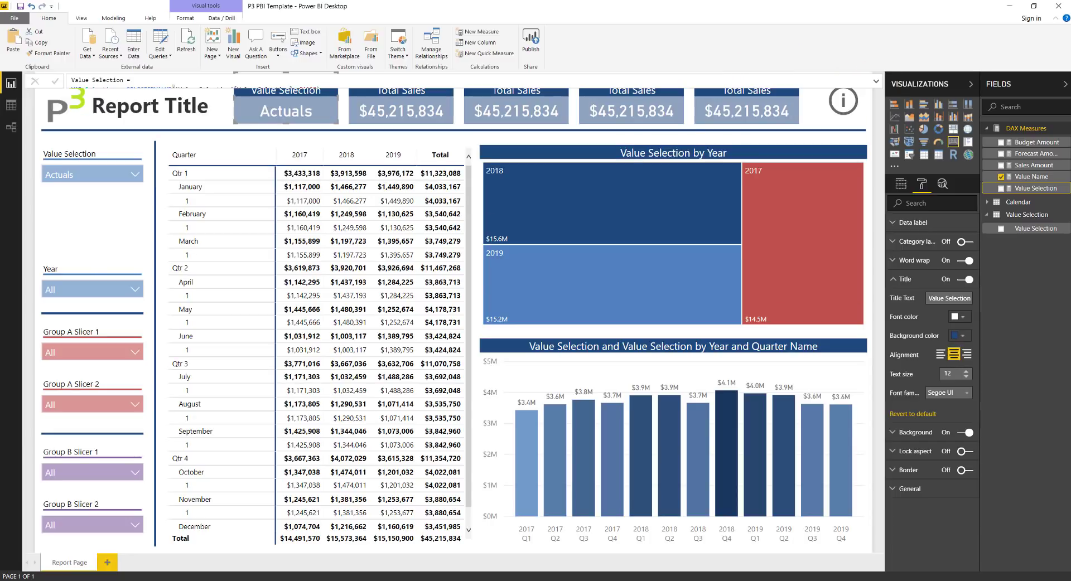